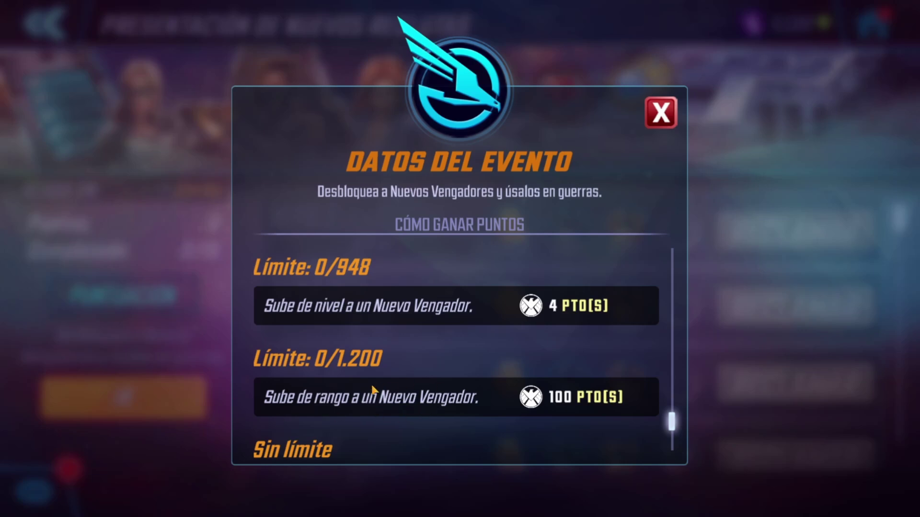
- Switch to the points spreadsheet in Google Sheets and set its zoom to 200%
{"action": "left_click_drag", "start_coordinate": [415, 412], "coordinate": [444, 274]}
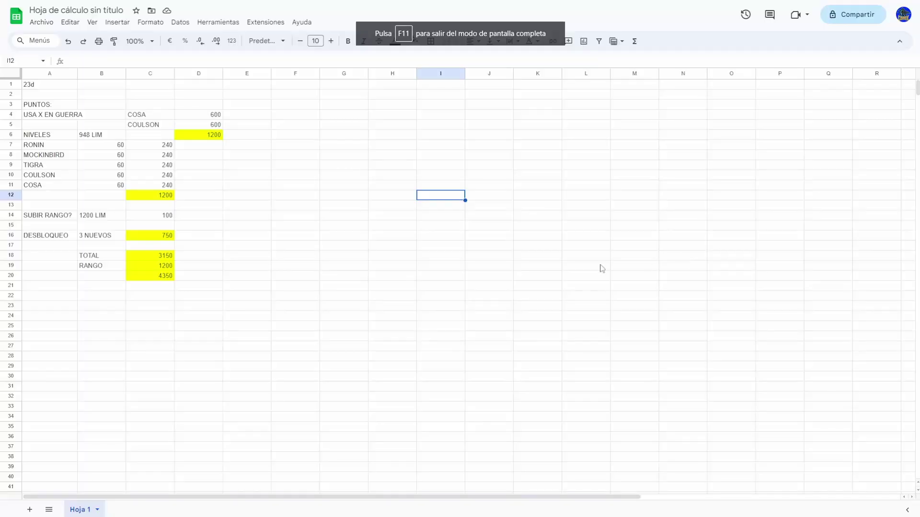
{"action": "left_click", "coordinate": [501, 267]}
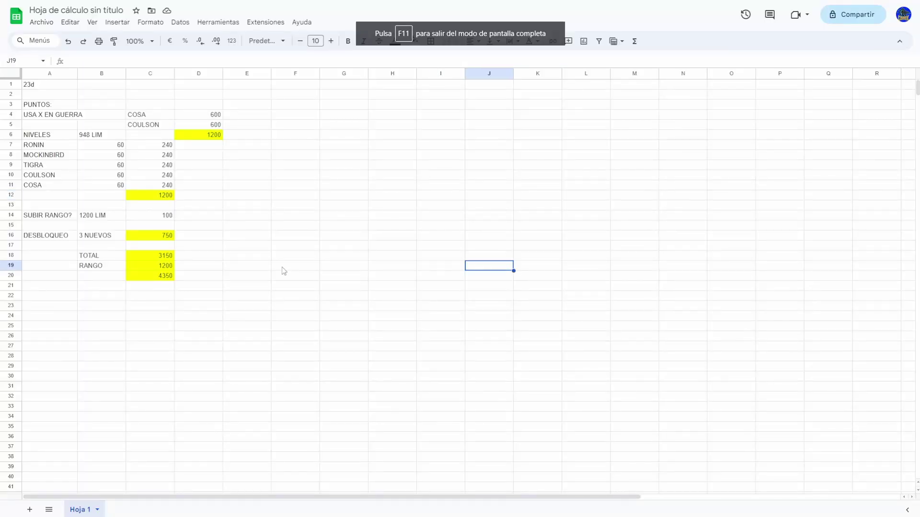
{"action": "left_click", "coordinate": [144, 41]}
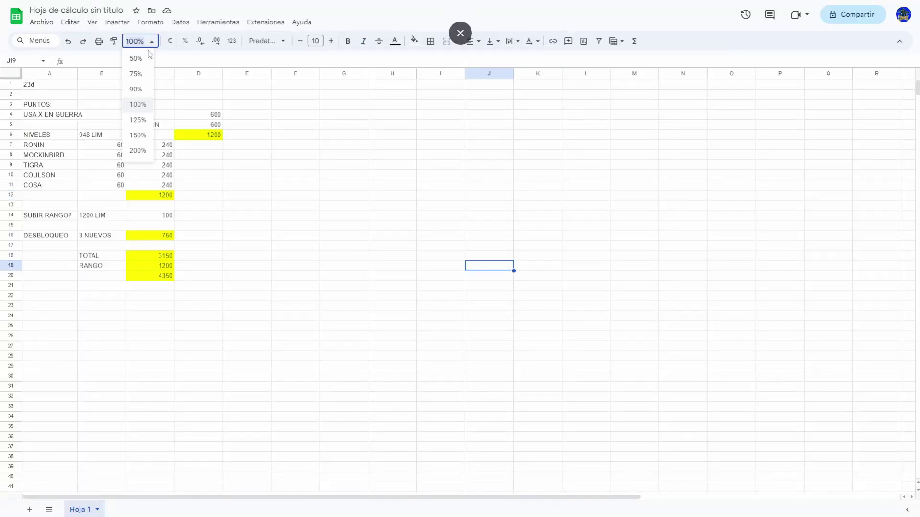
{"action": "left_click", "coordinate": [138, 151]}
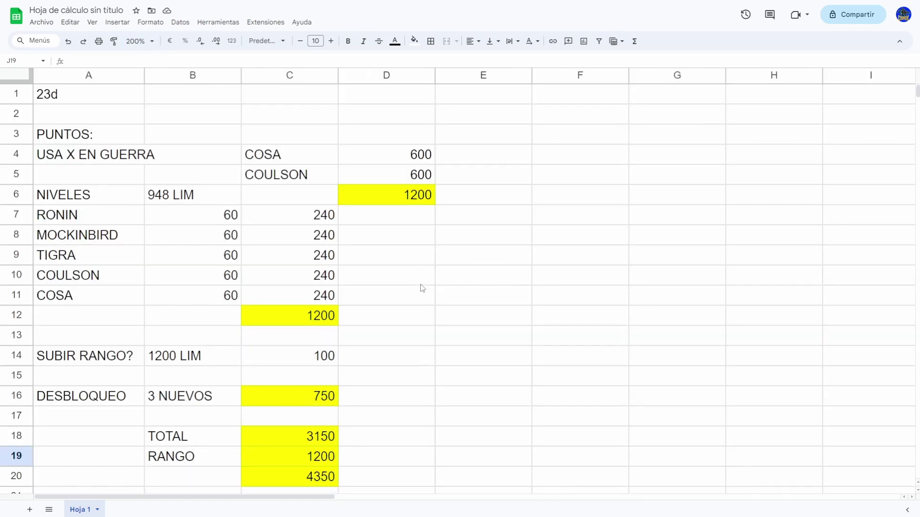
- Enter RONIN in cell C3 above COSA, with 1200 points beside it in D3
{"action": "key", "text": "ctrl+Home"}
{"action": "key", "text": "Down"}
{"action": "key", "text": "Down"}
{"action": "key", "text": "Down"}
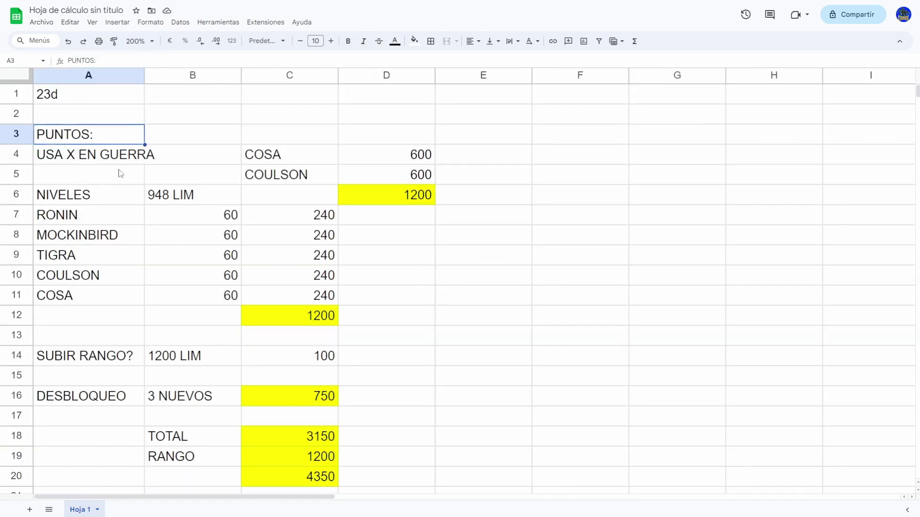
{"action": "left_click_drag", "start_coordinate": [307, 162], "coordinate": [387, 181]}
{"action": "left_click", "coordinate": [281, 140]}
{"action": "type", "text": "R"}
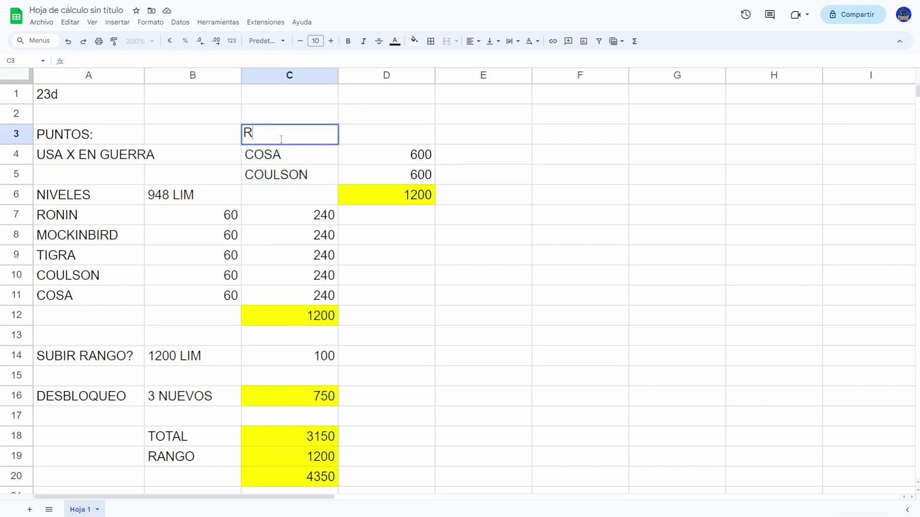
{"action": "type", "text": "ONINI"}
{"action": "key", "text": "Tab"}
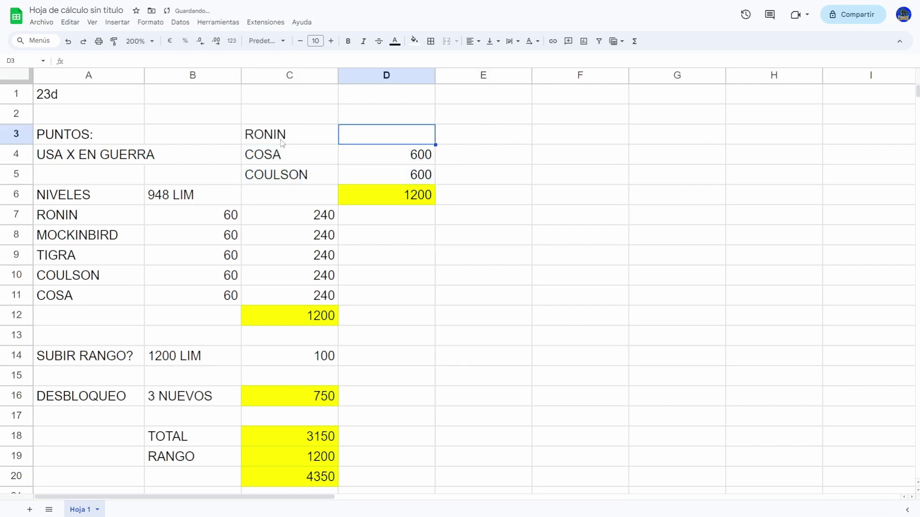
{"action": "type", "text": "12000"}
{"action": "key", "text": "BackSpace"}
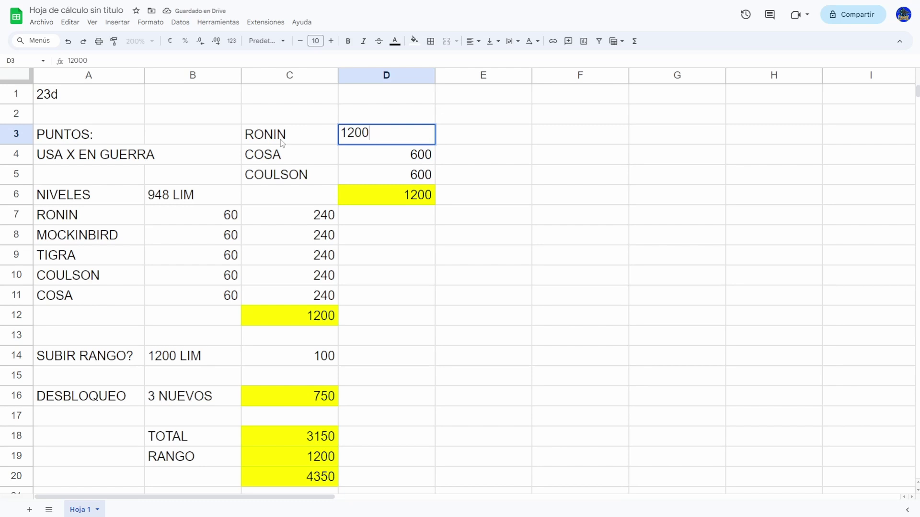
{"action": "key", "text": "Return"}
- Extend the war points total in D6 to include the RONIN points, making the formula =SUMA(D4:D5)+D3
{"action": "left_click", "coordinate": [367, 192]}
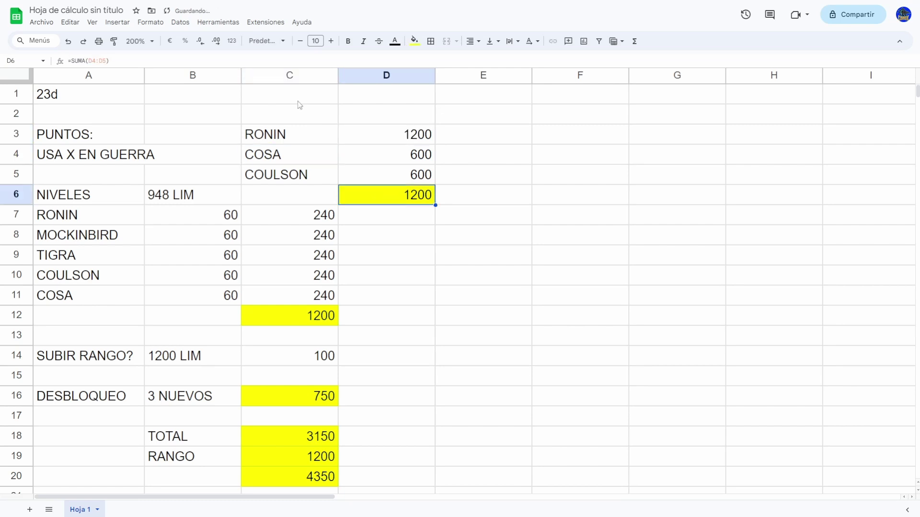
{"action": "left_click", "coordinate": [154, 62]}
{"action": "type", "text": "+"}
{"action": "left_click", "coordinate": [366, 133]}
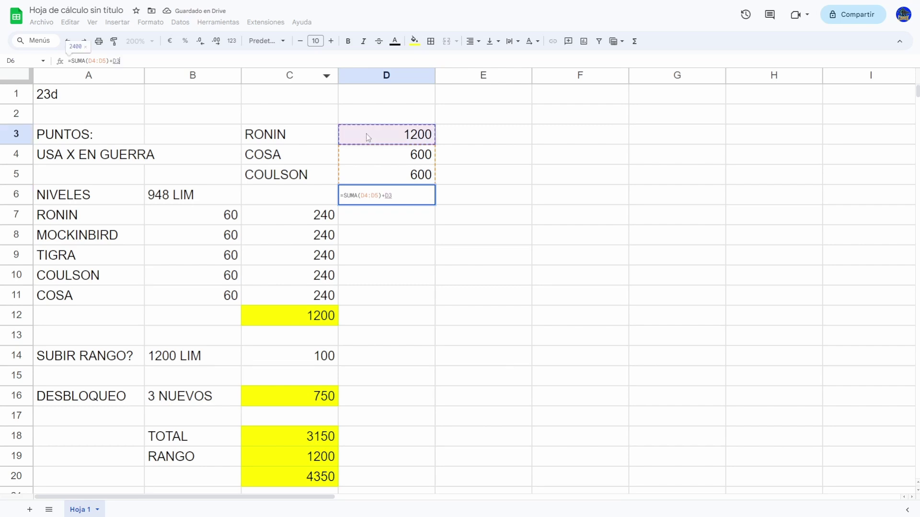
{"action": "key", "text": "Return"}
{"action": "key", "text": "Up"}
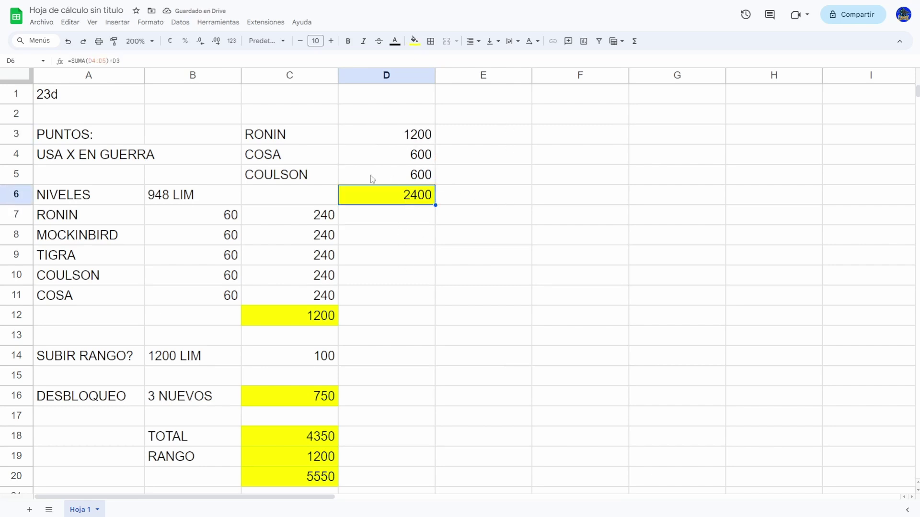
- Change the RONIN label in C3 to "RONIN 4*"
{"action": "double_click", "coordinate": [314, 134]}
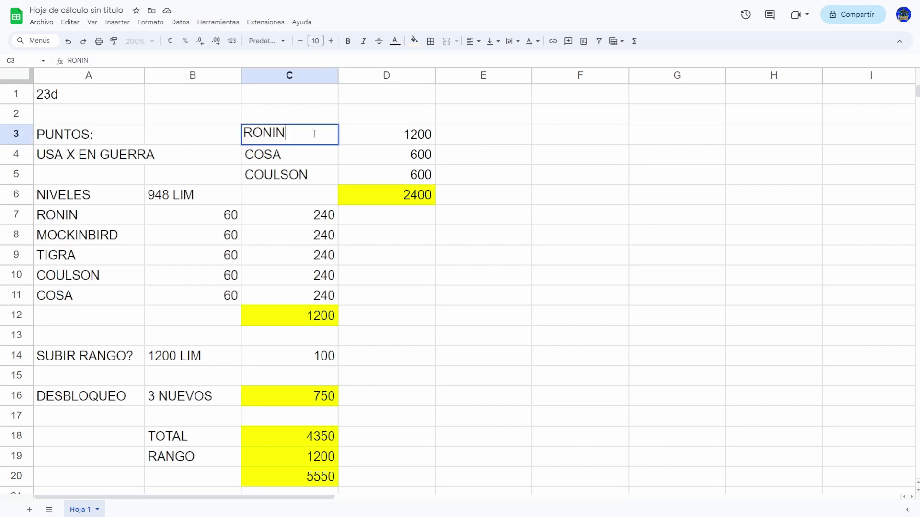
{"action": "type", "text": "4*"}
{"action": "key", "text": "Return"}
- Examine the character levels, their points and the levels total in C12 against the NIVELES limit
{"action": "left_click", "coordinate": [315, 195]}
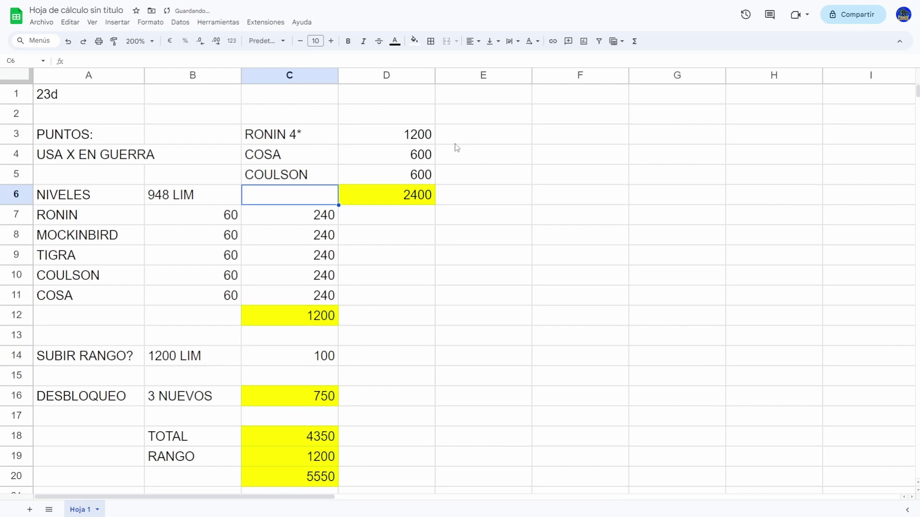
{"action": "left_click", "coordinate": [426, 182]}
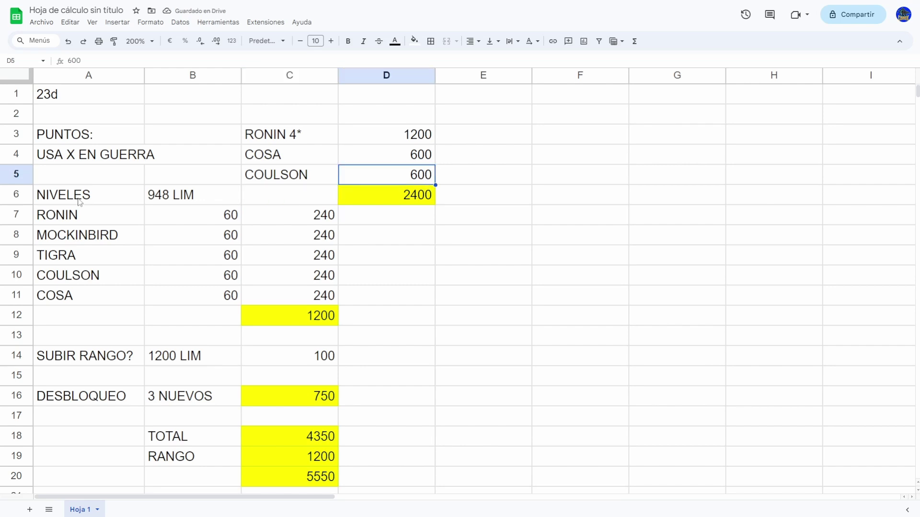
{"action": "left_click", "coordinate": [80, 202]}
{"action": "left_click_drag", "start_coordinate": [241, 214], "coordinate": [231, 296]}
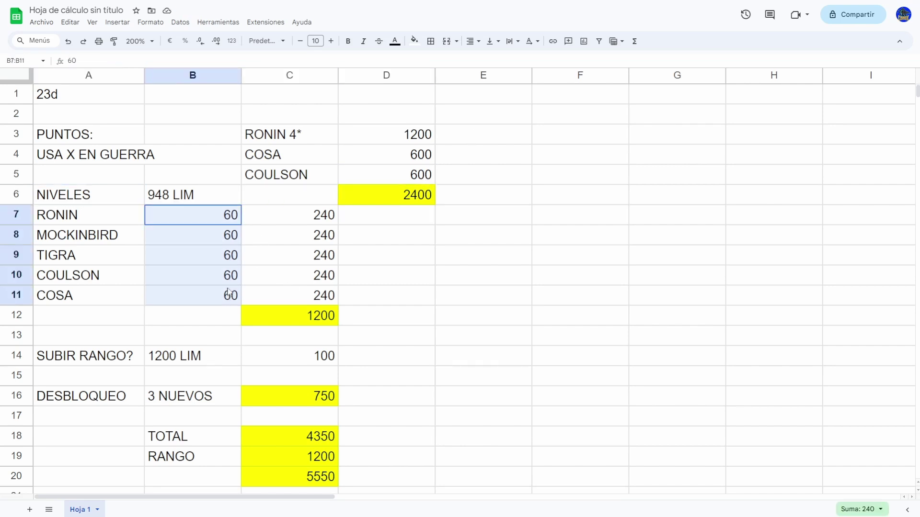
{"action": "left_click_drag", "start_coordinate": [297, 224], "coordinate": [296, 300]}
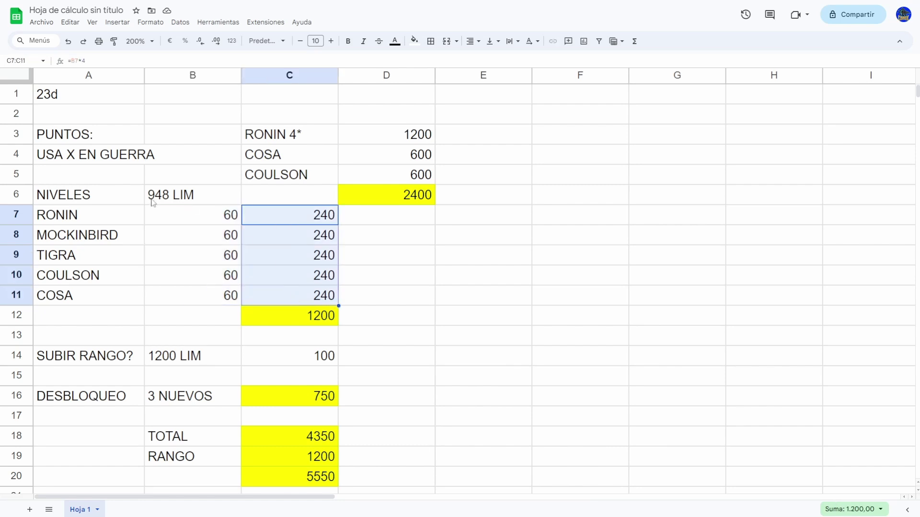
{"action": "left_click", "coordinate": [306, 320]}
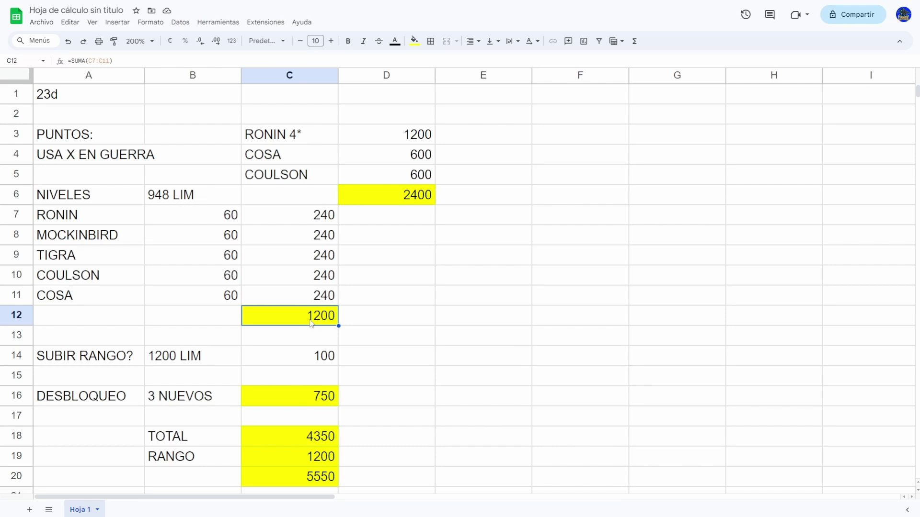
{"action": "left_click", "coordinate": [302, 460]}
- Replace the C16 term in the TOTAL formula in C18 with B6, making it =D6+C12+B6
{"action": "left_click", "coordinate": [294, 438]}
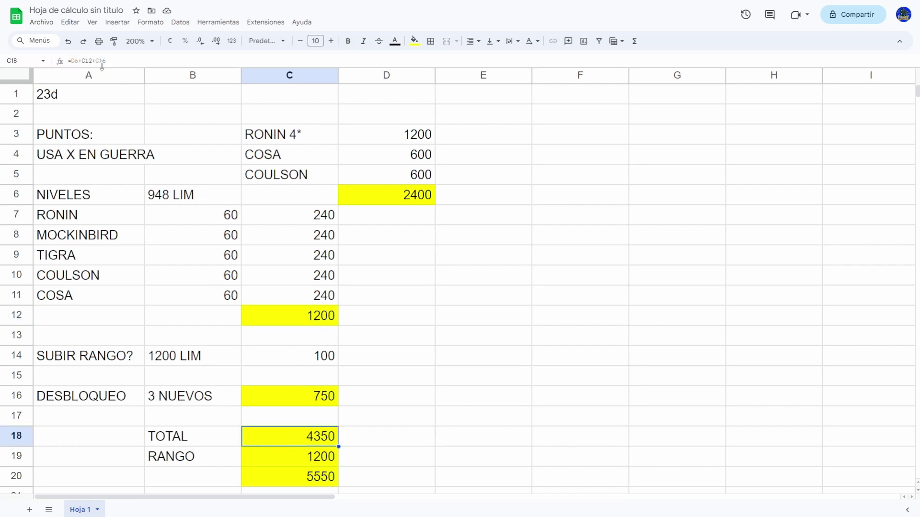
{"action": "left_click", "coordinate": [137, 63]}
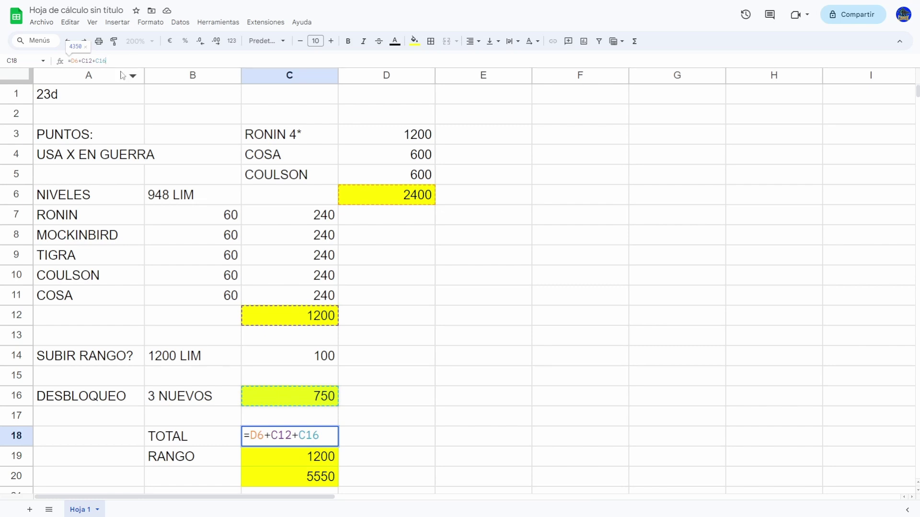
{"action": "key", "text": "BackSpace"}
{"action": "key", "text": "BackSpace"}
{"action": "key", "text": "BackSpace"}
{"action": "key", "text": "BackSpace"}
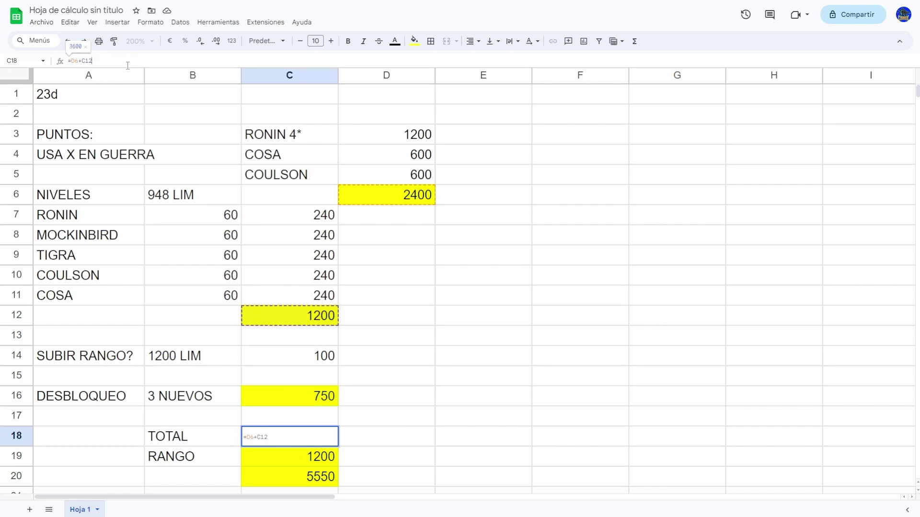
{"action": "type", "text": "+"}
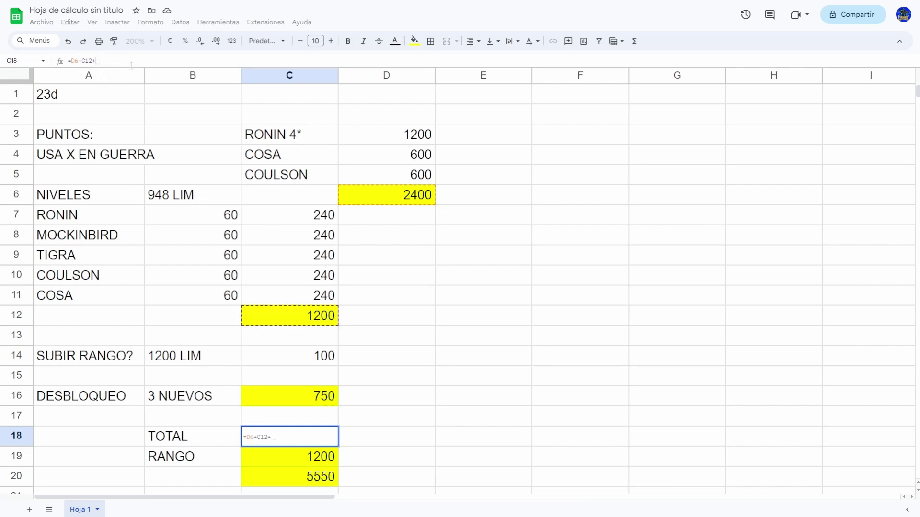
{"action": "left_click", "coordinate": [185, 200]}
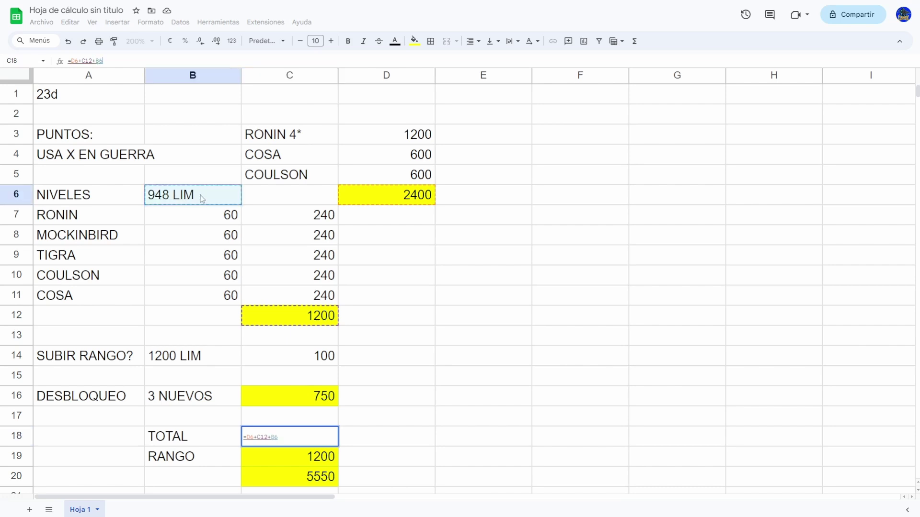
{"action": "key", "text": "Return"}
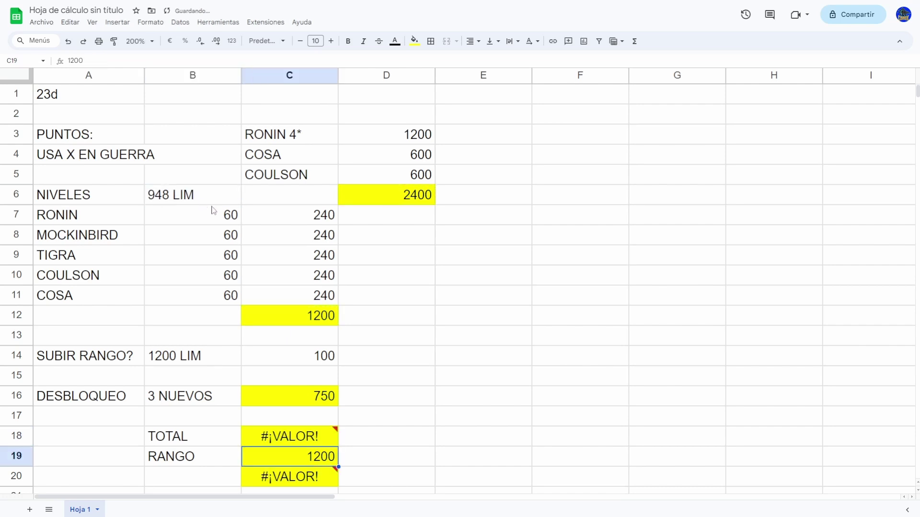
- Remove the LIM text from the NIVELES limit in B6 so that the cell holds only the number 948
{"action": "left_click", "coordinate": [213, 205]}
{"action": "double_click", "coordinate": [212, 194]}
{"action": "key", "text": "BackSpace"}
{"action": "key", "text": "BackSpace"}
{"action": "key", "text": "BackSpace"}
{"action": "key", "text": "BackSpace"}
{"action": "key", "text": "Return"}
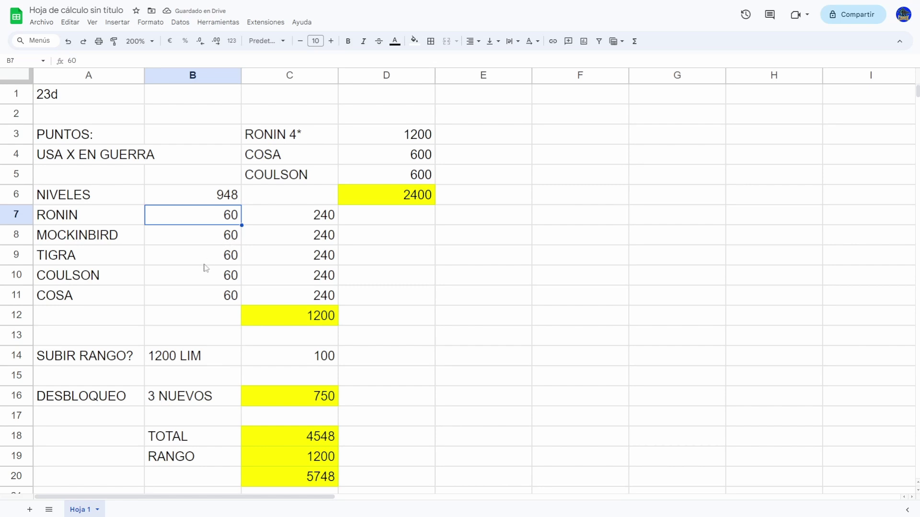
- Replace the level counts for COULSON and COSA in B10 and B11 with 10 each
{"action": "left_click_drag", "start_coordinate": [188, 280], "coordinate": [191, 294]}
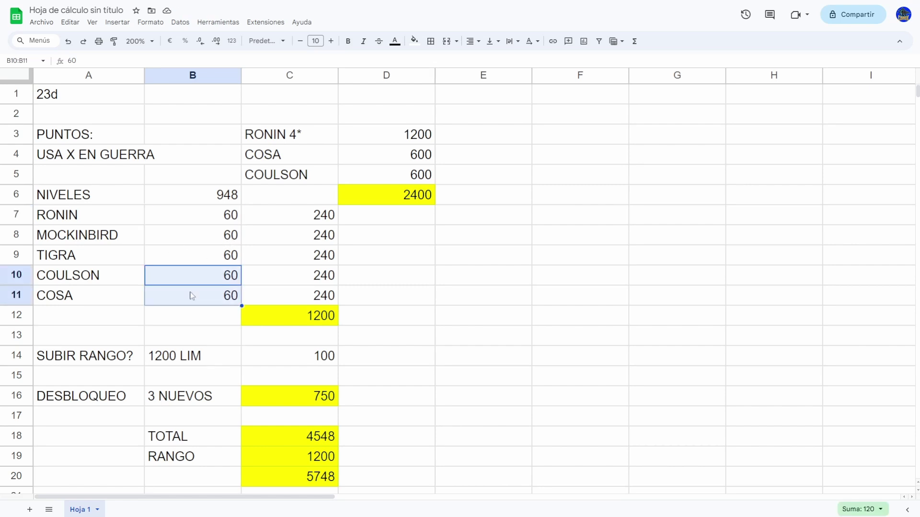
{"action": "key", "text": "Delete"}
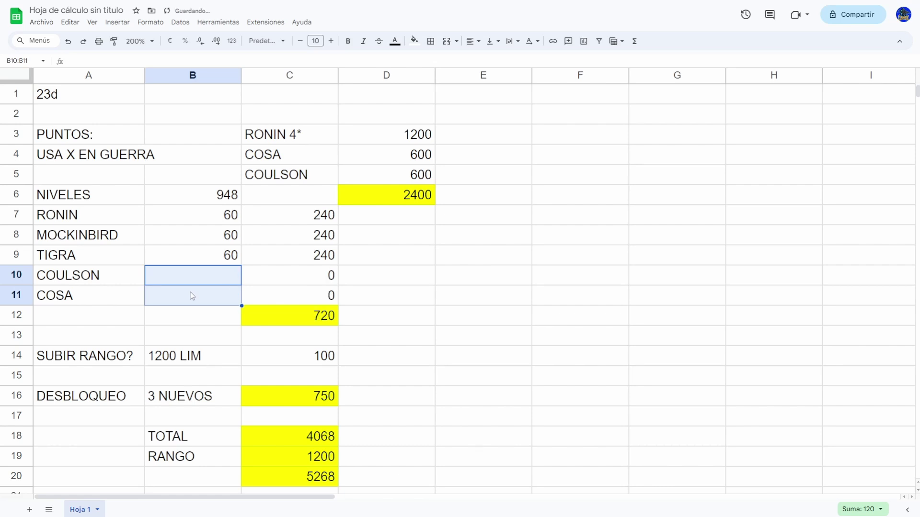
{"action": "type", "text": "10"}
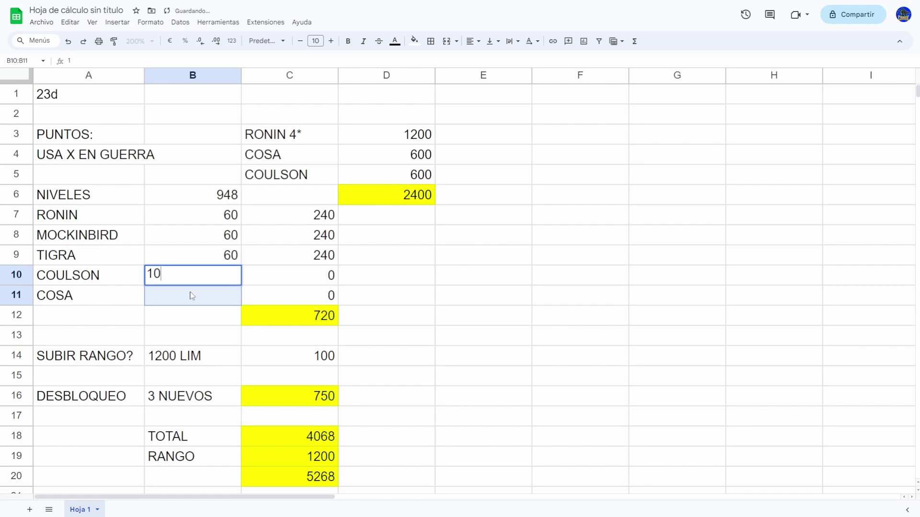
{"action": "key", "text": "Return"}
{"action": "type", "text": "10"}
{"action": "key", "text": "Return"}
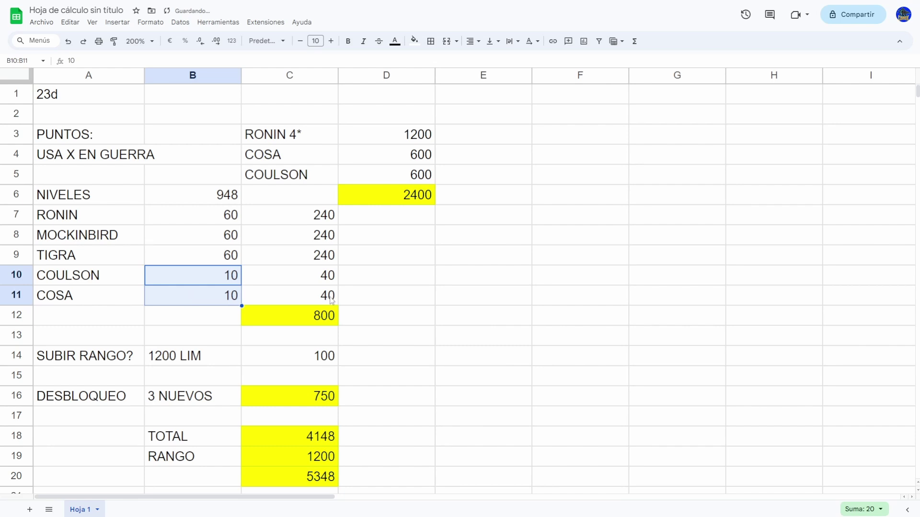
- Set the level count for TIGRA in B9 to 70
{"action": "left_click", "coordinate": [332, 319]}
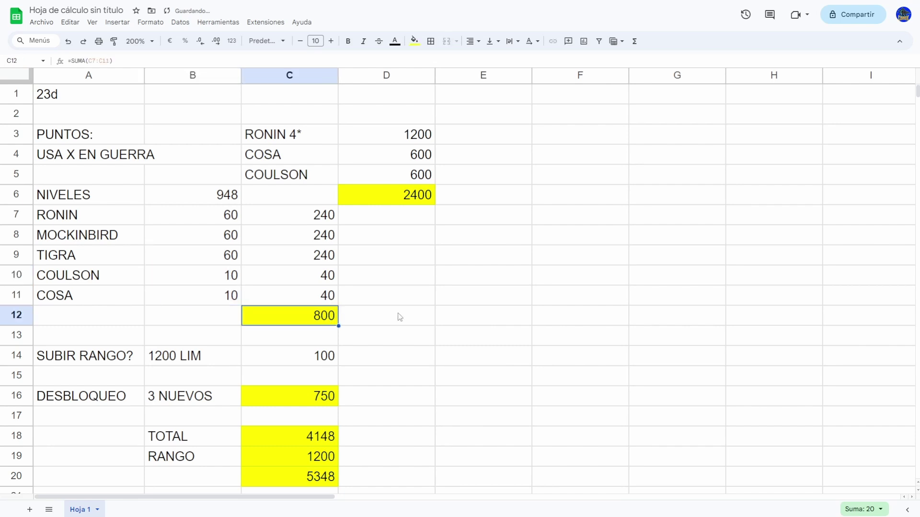
{"action": "left_click", "coordinate": [204, 203]}
{"action": "left_click", "coordinate": [211, 252]}
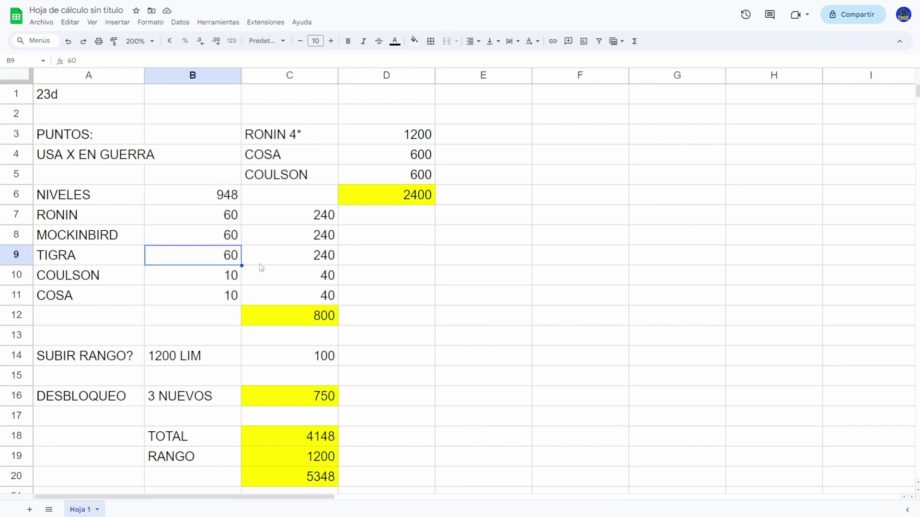
{"action": "type", "text": "70"}
{"action": "key", "text": "Return"}
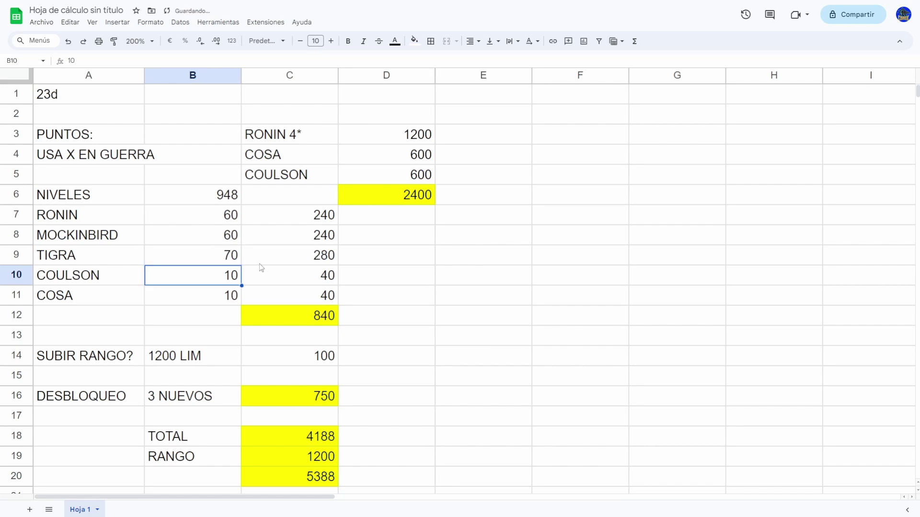
{"action": "left_click", "coordinate": [218, 249]}
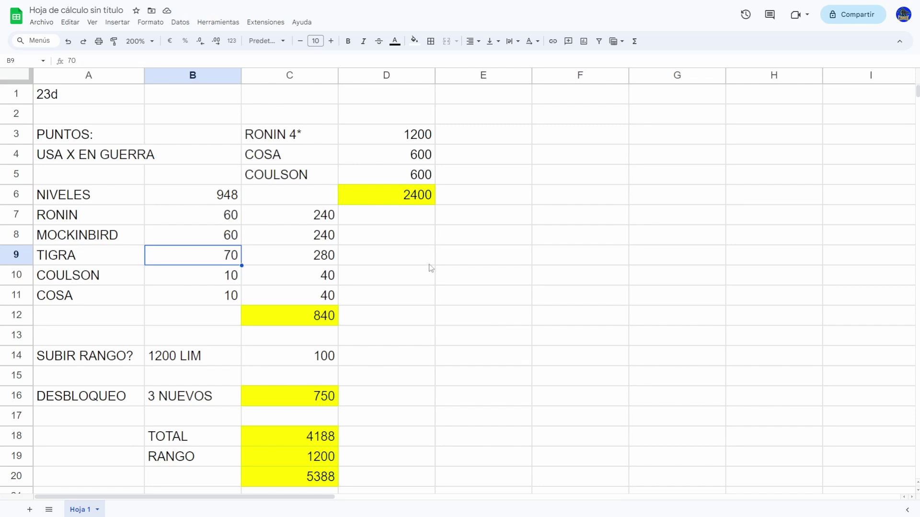
- Compare the rank-up limit in B14 with the RANGO points in C19
{"action": "left_click", "coordinate": [169, 360]}
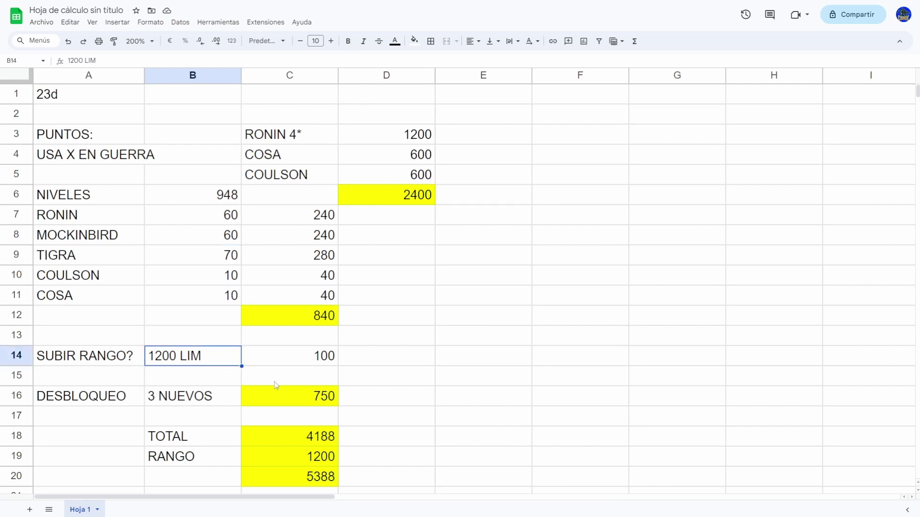
{"action": "left_click", "coordinate": [296, 457]}
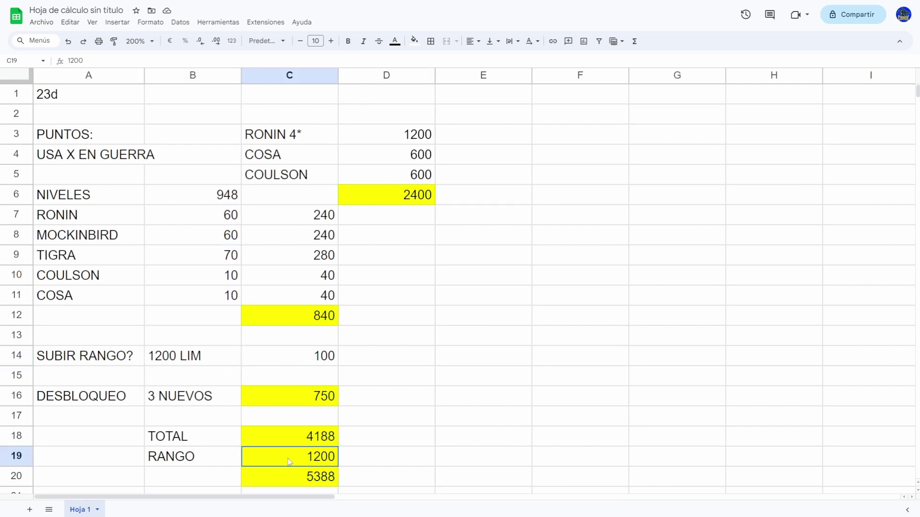
{"action": "left_click", "coordinate": [211, 360]}
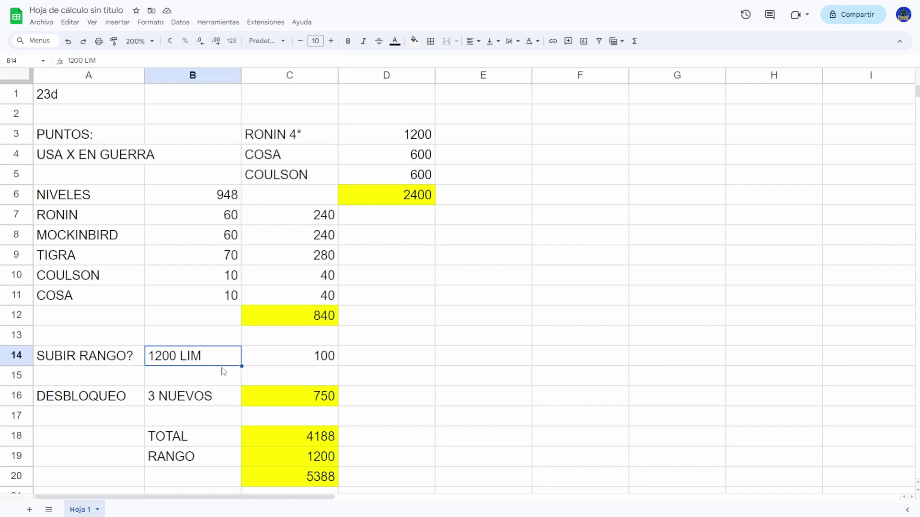
- Set the level counts for MOCKINBIRD in B8 and RONIN in B7 to 70 each
{"action": "left_click", "coordinate": [216, 236]}
{"action": "type", "text": "70"}
{"action": "key", "text": "Return"}
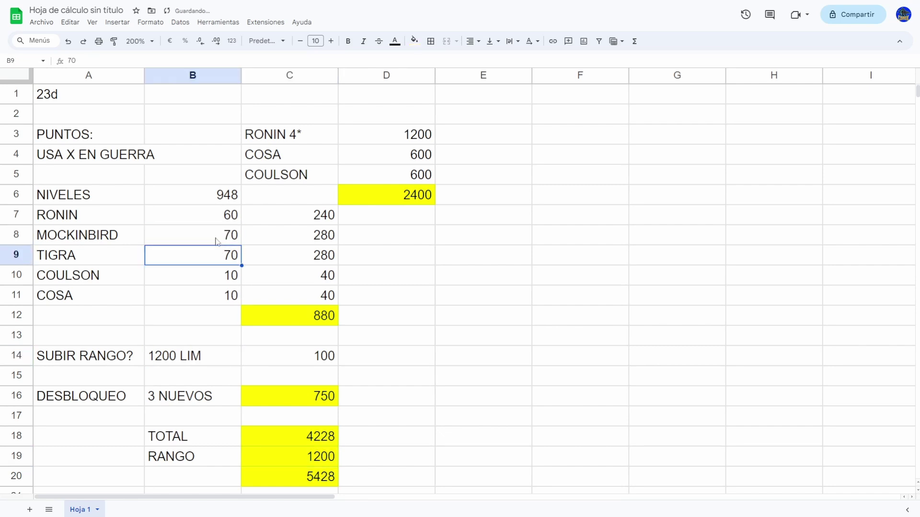
{"action": "left_click", "coordinate": [223, 215]}
{"action": "type", "text": "70"}
{"action": "key", "text": "Return"}
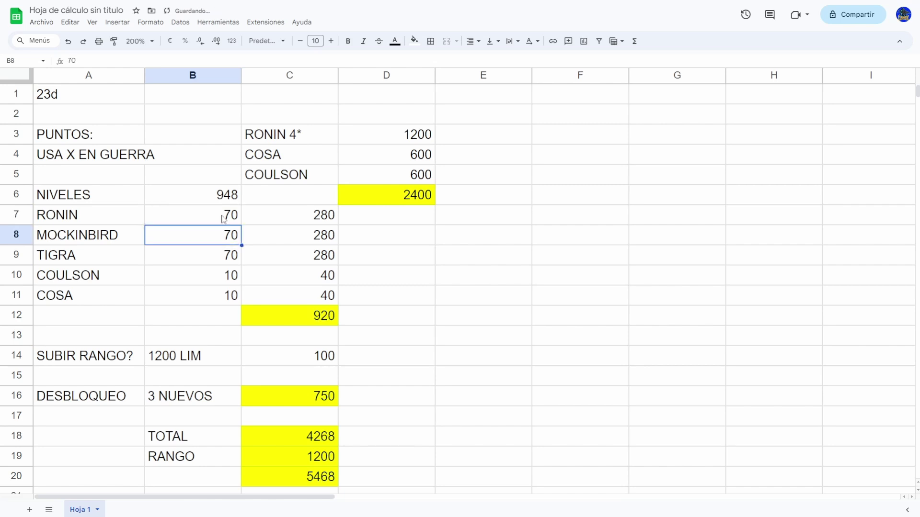
{"action": "left_click", "coordinate": [215, 222]}
{"action": "double_click", "coordinate": [216, 221]}
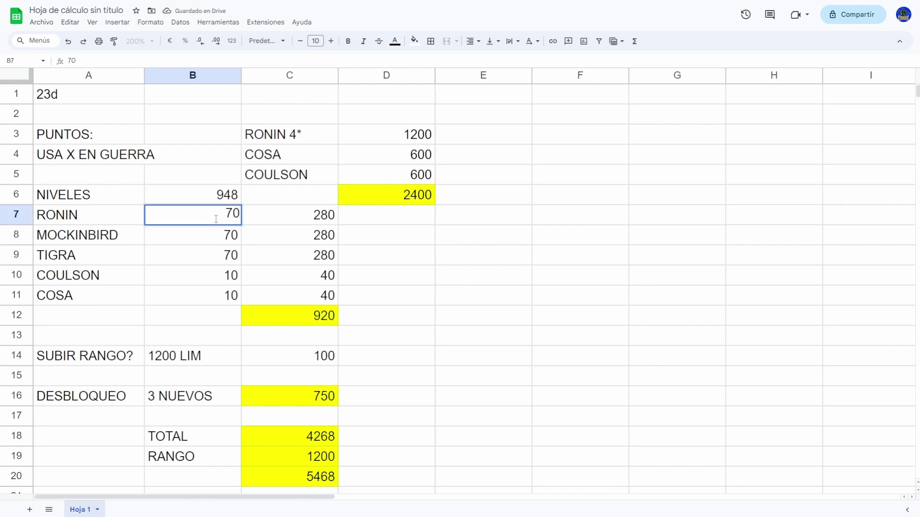
{"action": "key", "text": "Return"}
{"action": "left_click", "coordinate": [222, 217]}
{"action": "double_click", "coordinate": [221, 217]}
{"action": "key", "text": "Return"}
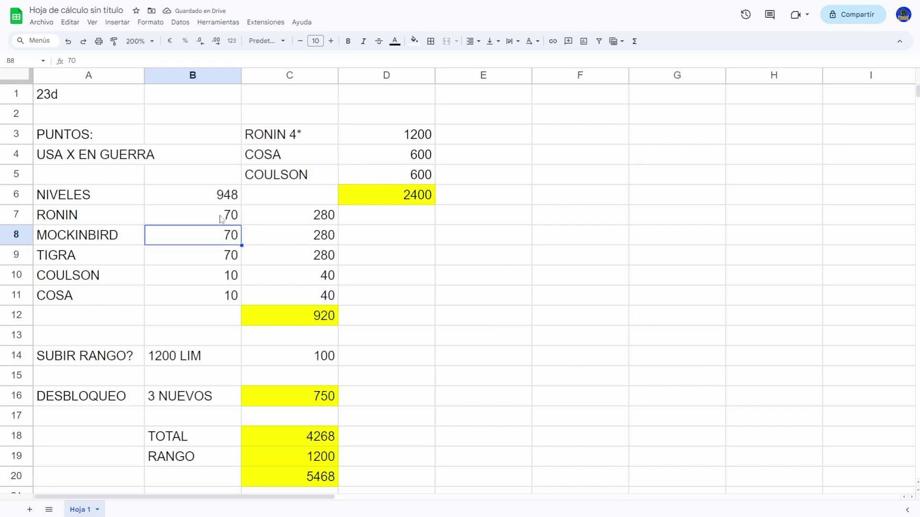
{"action": "left_click", "coordinate": [220, 218]}
{"action": "double_click", "coordinate": [221, 218]}
{"action": "type", "text": "80"}
{"action": "key", "text": "Return"}
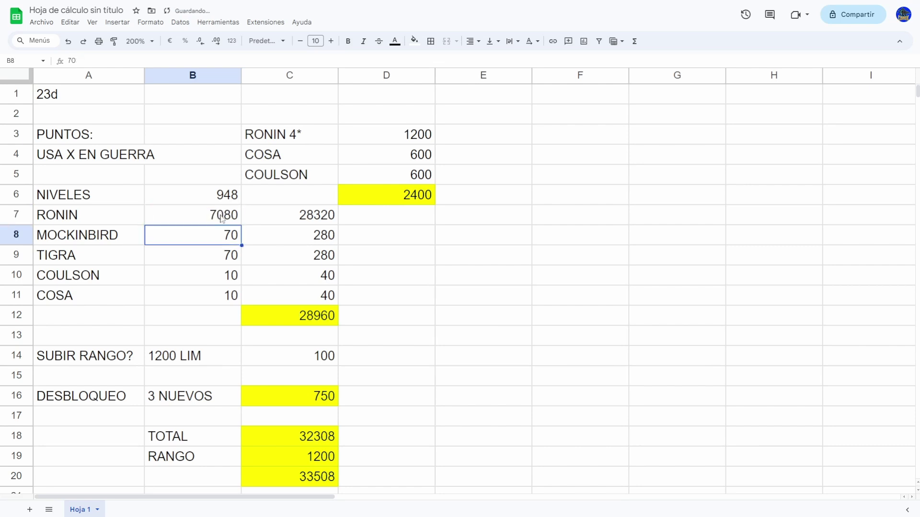
- Replace the level count for RONIN in B7 with 80
{"action": "left_click", "coordinate": [221, 216]}
{"action": "type", "text": "80"}
{"action": "key", "text": "Return"}
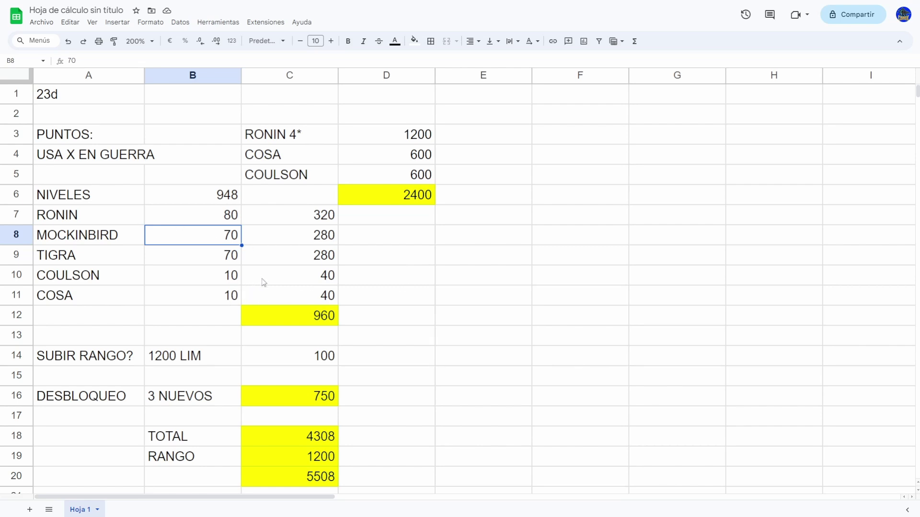
- Review the level counts, war-use points, rank-up limit and the formulas behind the subtotals and TOTAL in C18
{"action": "left_click_drag", "start_coordinate": [75, 225], "coordinate": [174, 263]}
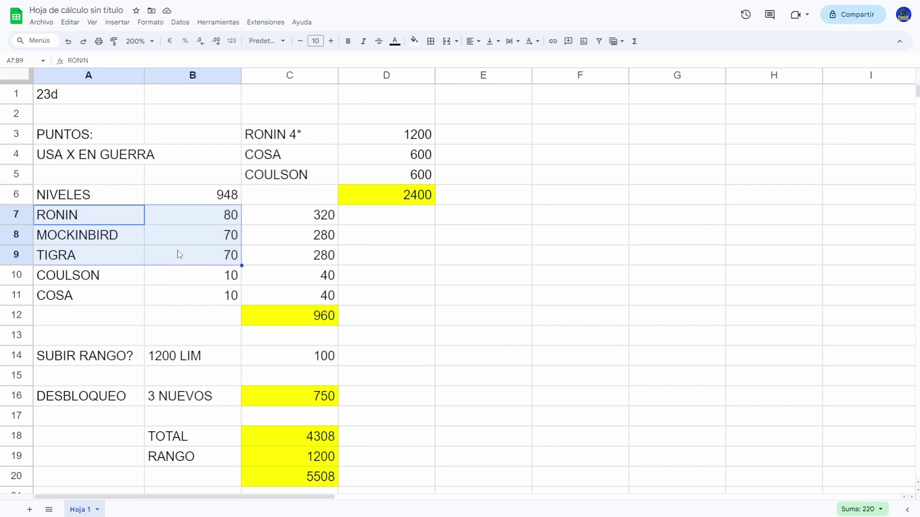
{"action": "left_click", "coordinate": [180, 254]}
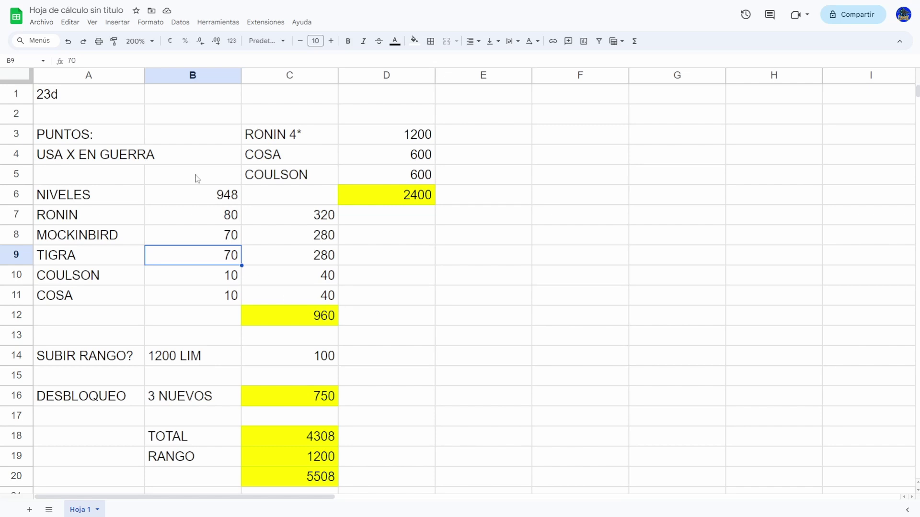
{"action": "left_click", "coordinate": [96, 101]}
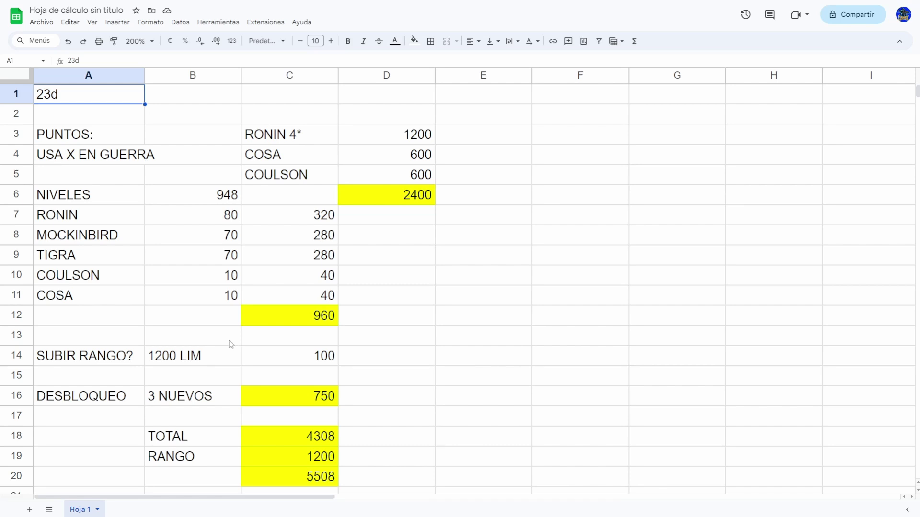
{"action": "left_click", "coordinate": [424, 200]}
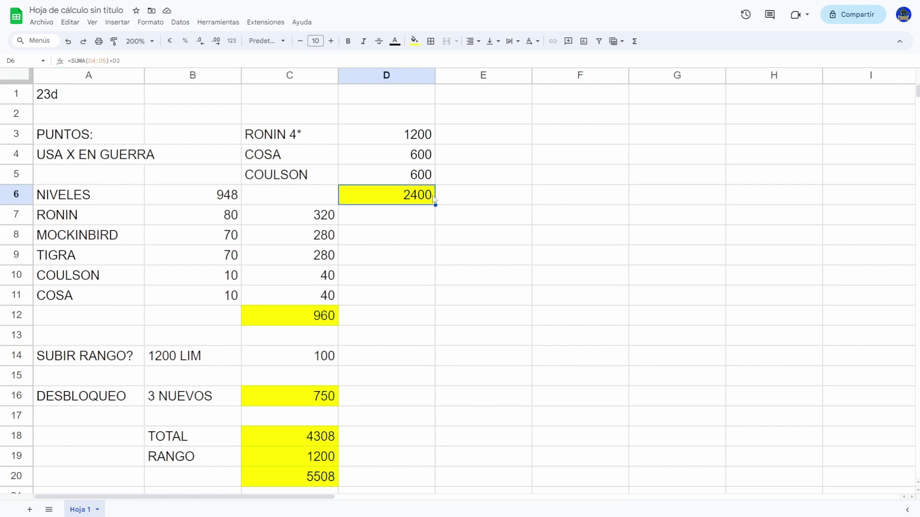
{"action": "mouse_move", "coordinate": [288, 139]}
{"action": "left_mouse_down"}
{"action": "mouse_move", "coordinate": [288, 196]}
{"action": "mouse_move", "coordinate": [289, 154]}
{"action": "left_mouse_up"}
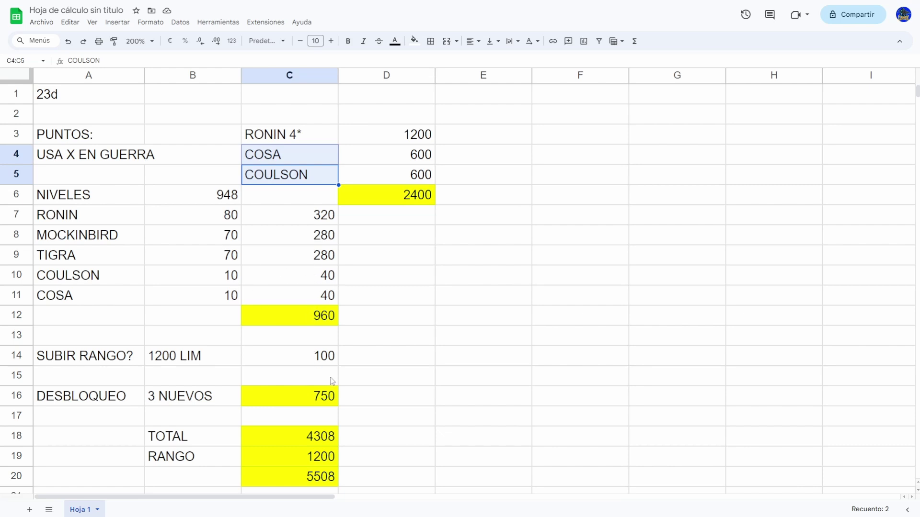
{"action": "left_click_drag", "start_coordinate": [231, 221], "coordinate": [243, 302]}
{"action": "left_click", "coordinate": [294, 298]}
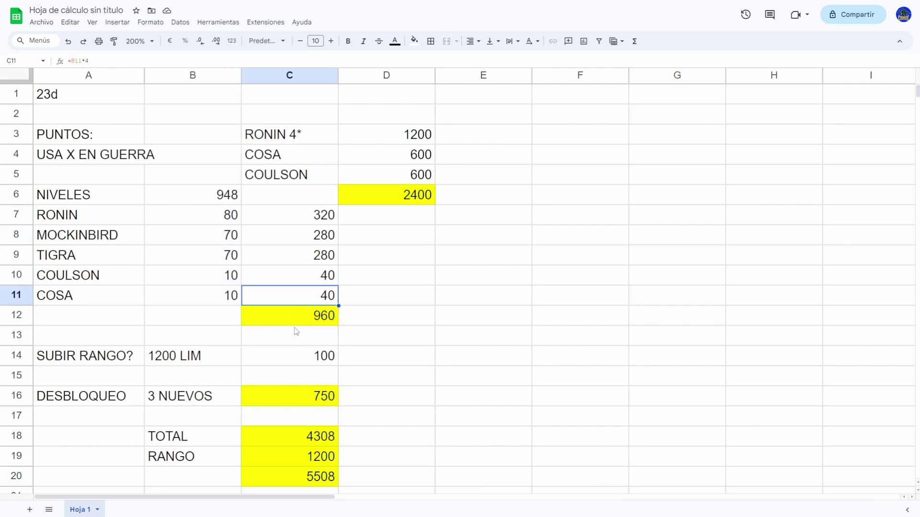
{"action": "left_click", "coordinate": [218, 204]}
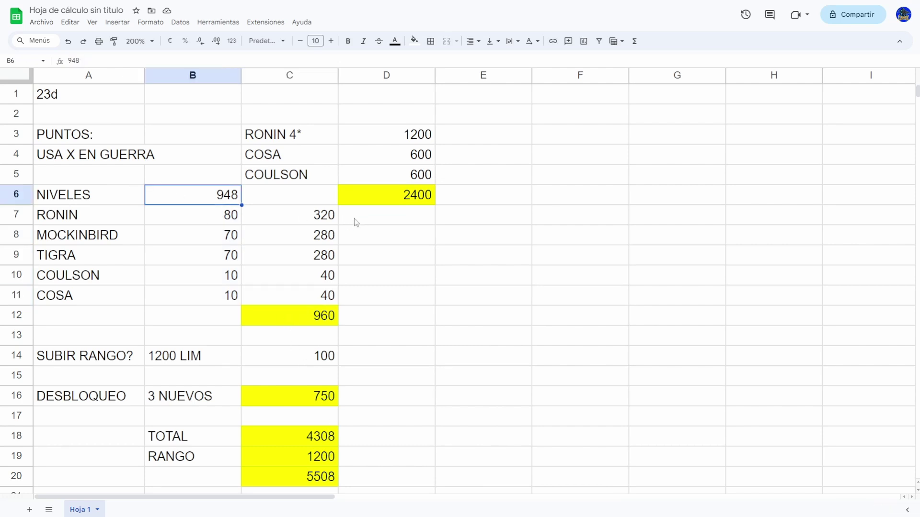
{"action": "left_click", "coordinate": [197, 362]}
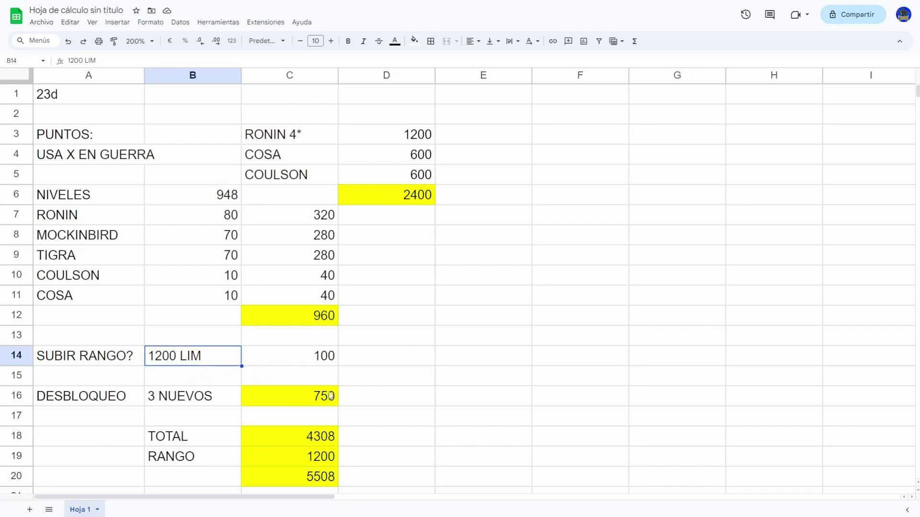
{"action": "left_click", "coordinate": [312, 437]}
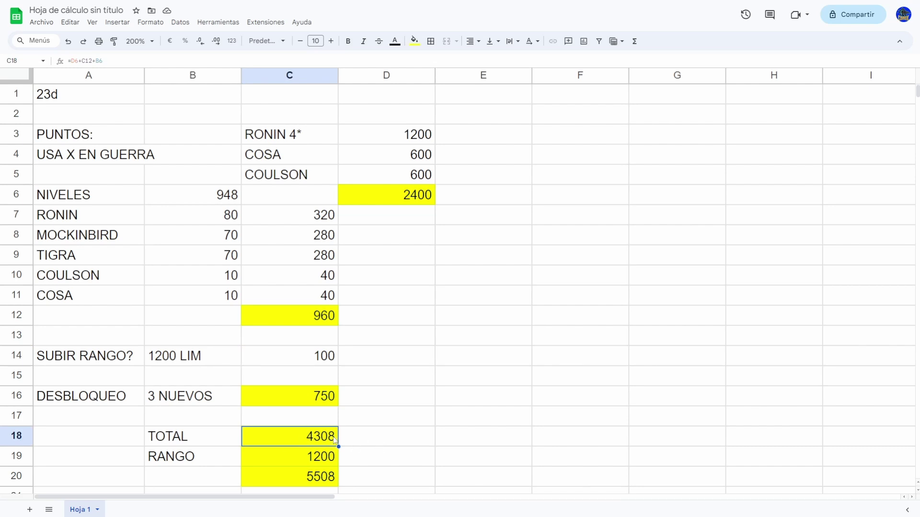
{"action": "left_click", "coordinate": [415, 203]}
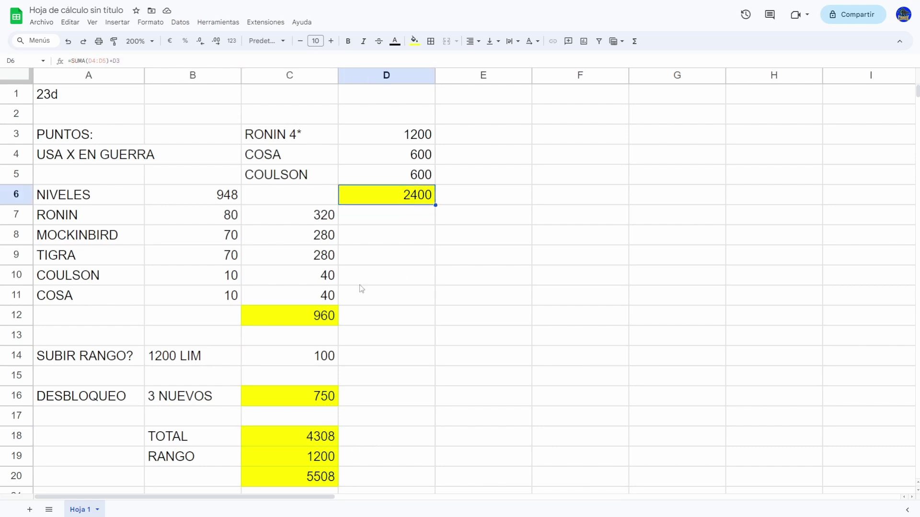
{"action": "left_click", "coordinate": [315, 316]}
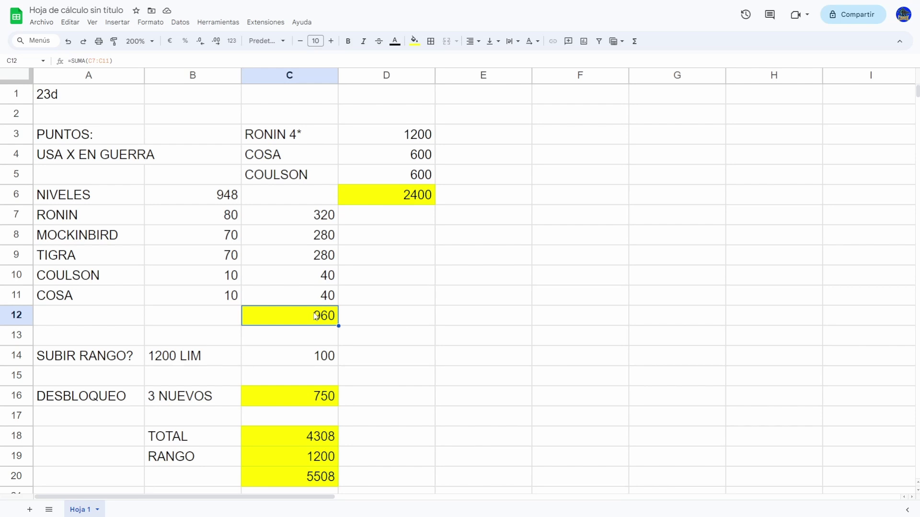
- Set the DESBLOQUEO points in C16 to 500
{"action": "left_click", "coordinate": [312, 402]}
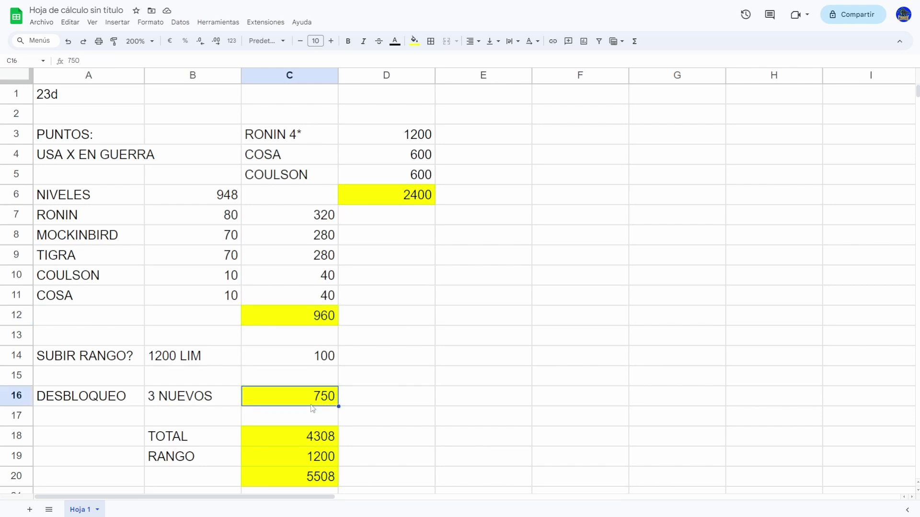
{"action": "type", "text": "500"}
{"action": "key", "text": "Return"}
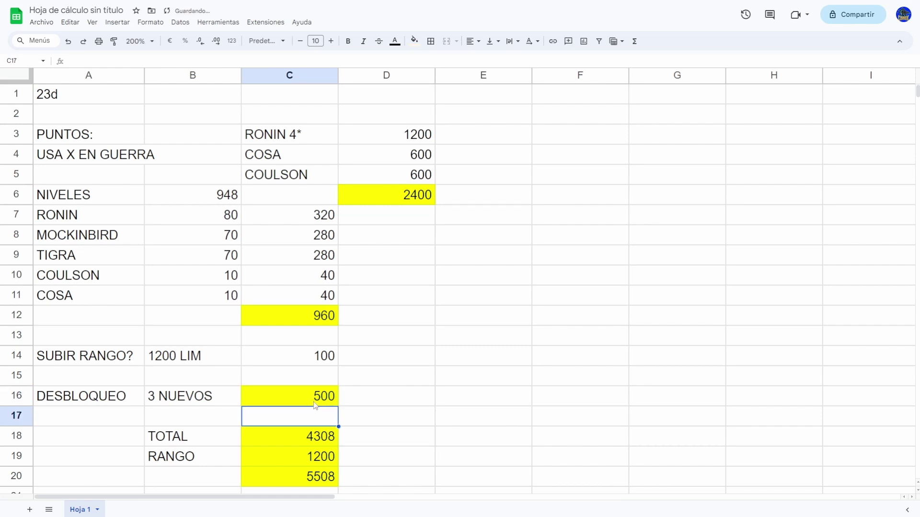
- Add the unlock points to the TOTAL formula in C18 so that it reads =D6+C12+B6+C16
{"action": "left_click", "coordinate": [317, 434]}
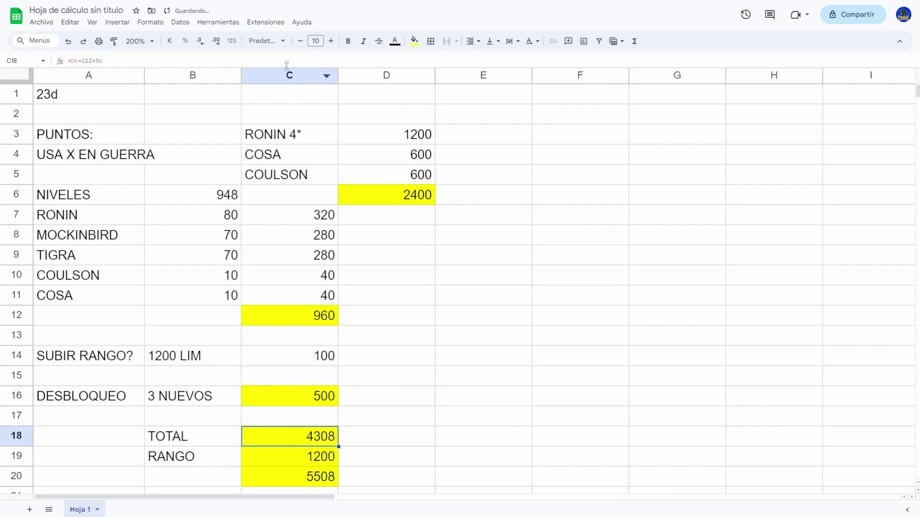
{"action": "left_click", "coordinate": [284, 59]}
{"action": "key", "text": "Return"}
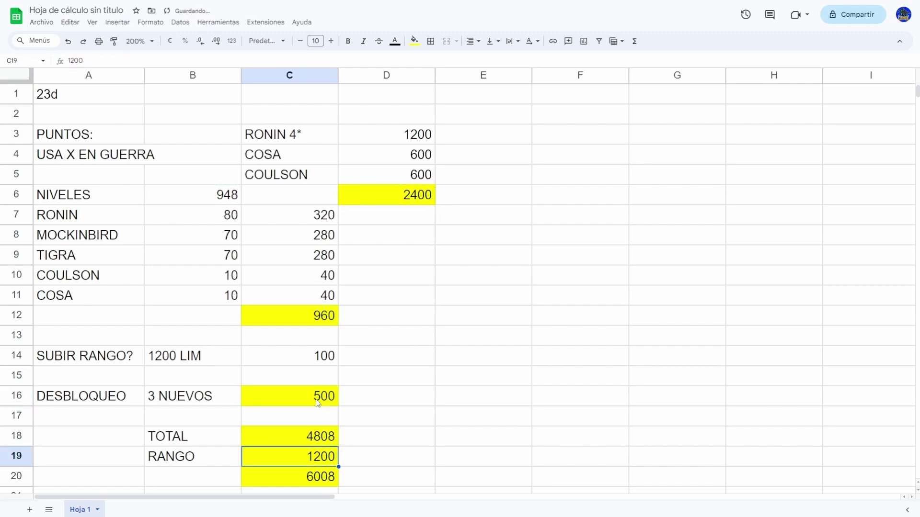
- Check the TOTAL formula in C18 against the war-use, level and unlock points that feed it
{"action": "left_click", "coordinate": [332, 441]}
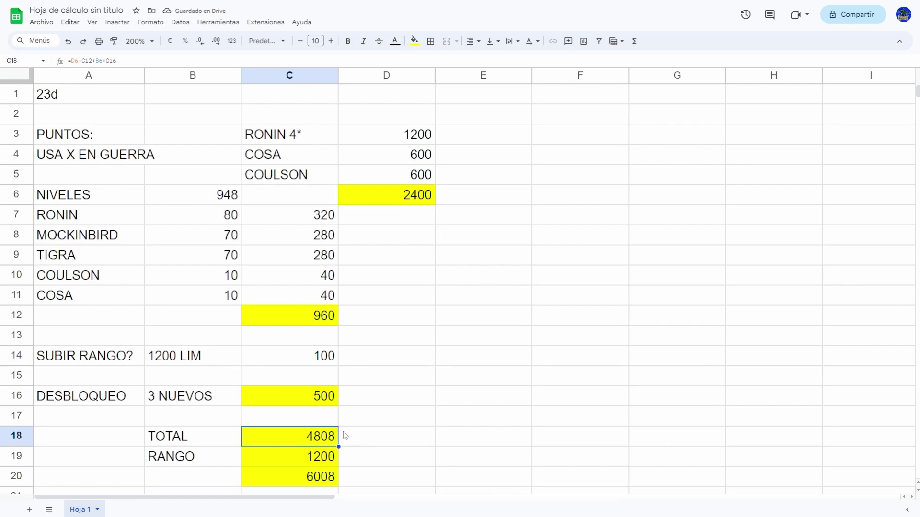
{"action": "left_click", "coordinate": [403, 193]}
{"action": "left_click", "coordinate": [336, 293]}
{"action": "left_click", "coordinate": [294, 398]}
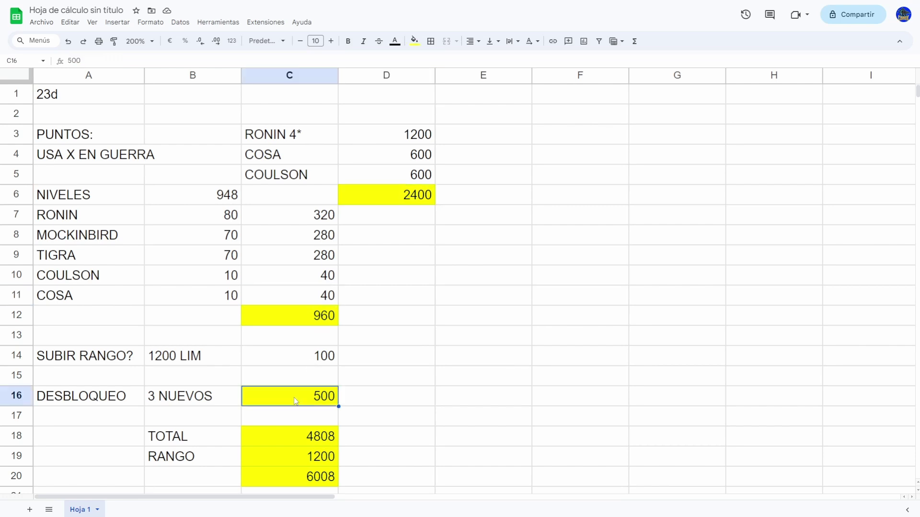
{"action": "left_click", "coordinate": [320, 430]}
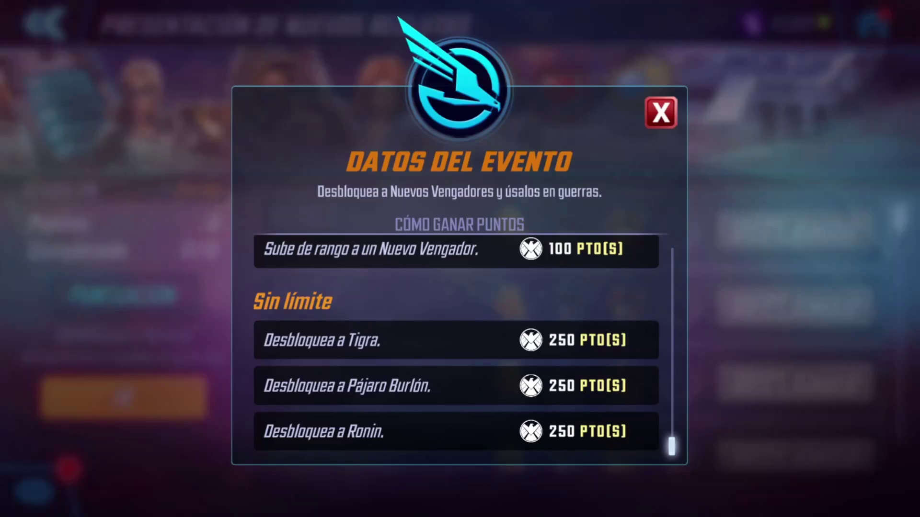
- Switch to the game and compare the event's milestone point requirements with the spreadsheet's rank-up limit and final total in C20
{"action": "left_click", "coordinate": [649, 120]}
{"action": "scroll", "coordinate": [648, 212], "scroll_direction": "down", "scroll_amount": 10}
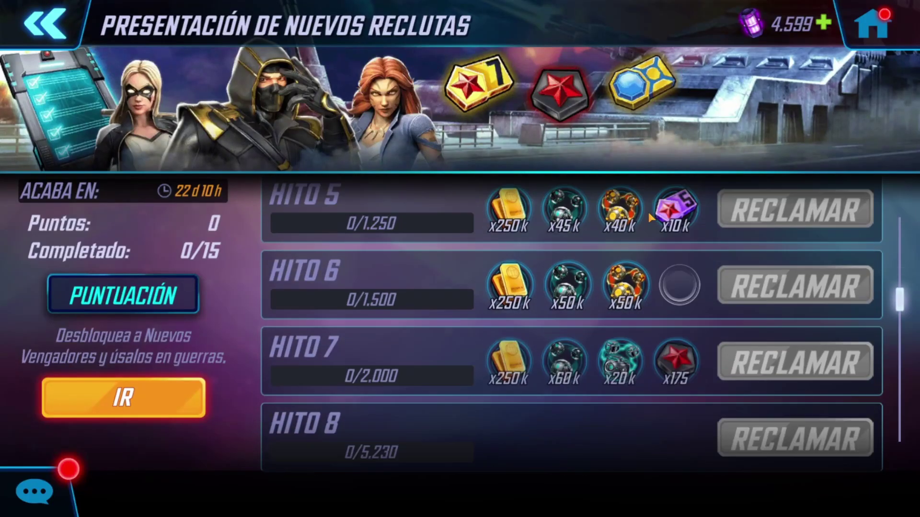
{"action": "scroll", "coordinate": [646, 359], "scroll_direction": "up", "scroll_amount": 5}
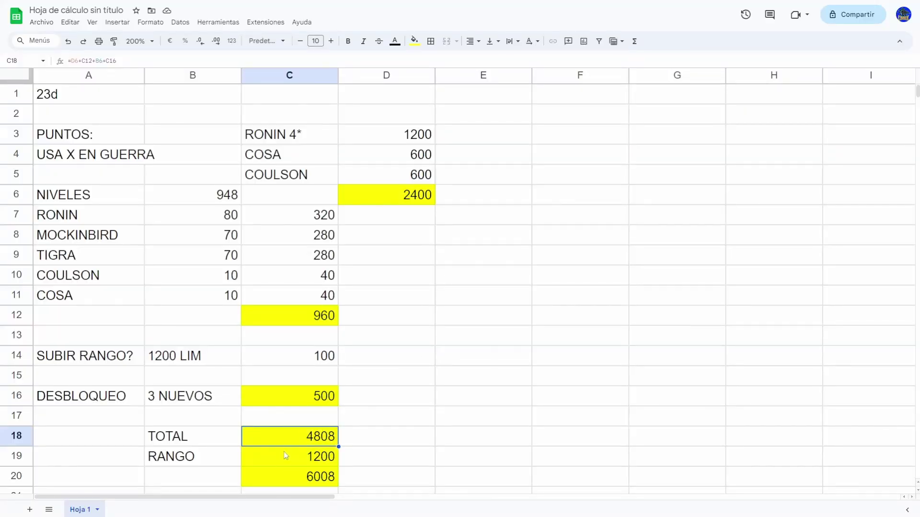
{"action": "left_click", "coordinate": [192, 362]}
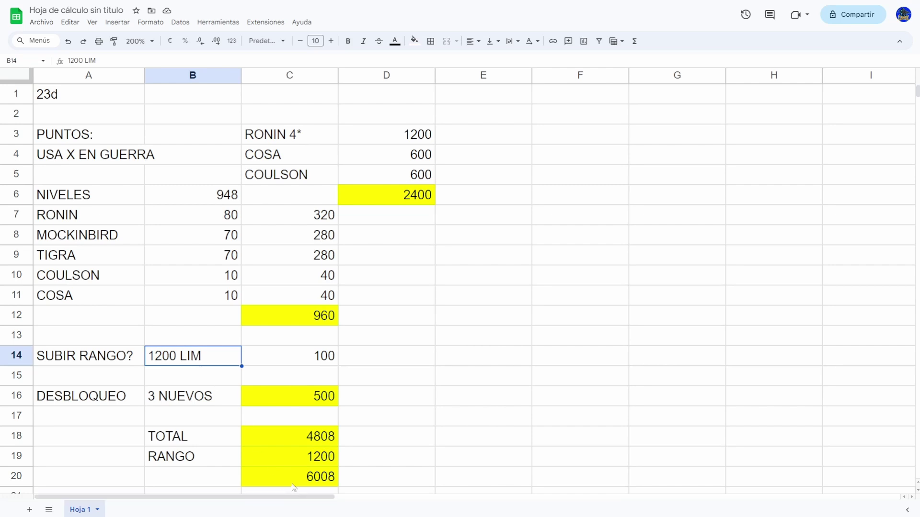
{"action": "left_click", "coordinate": [258, 477]}
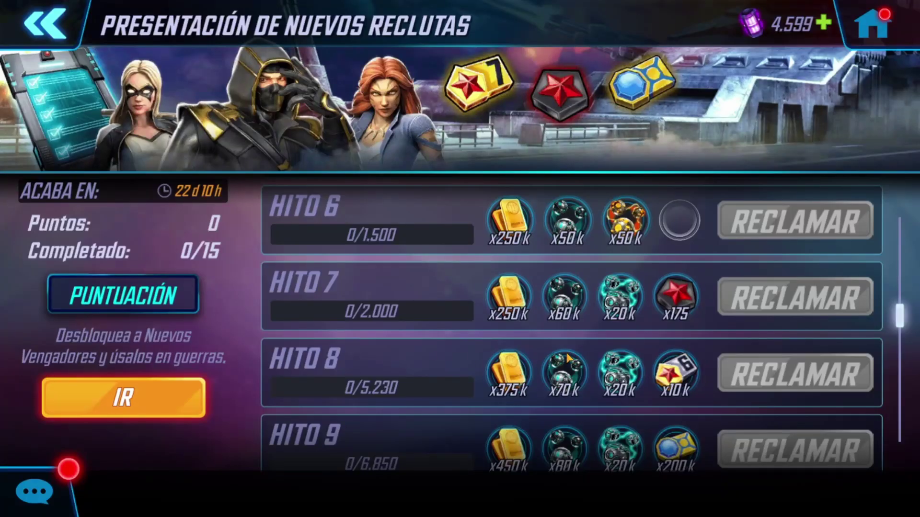
{"action": "scroll", "coordinate": [642, 369], "scroll_direction": "down", "scroll_amount": 5}
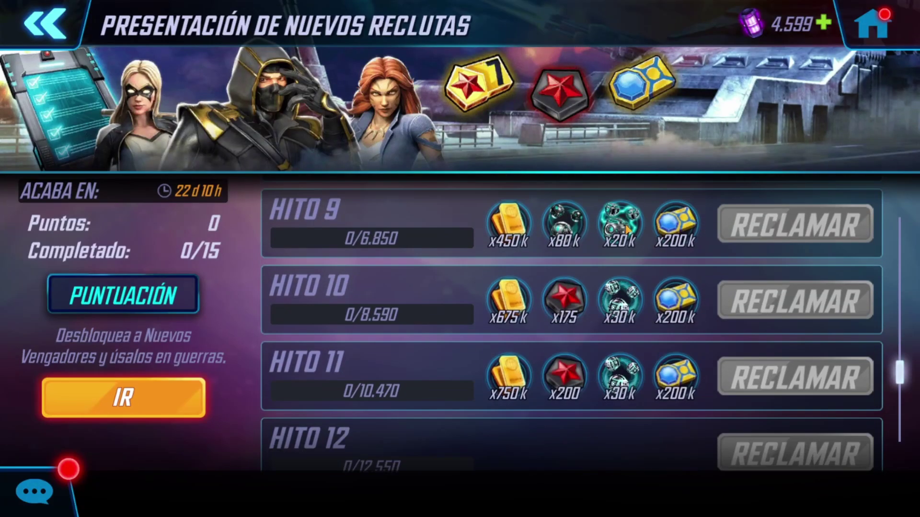
{"action": "scroll", "coordinate": [642, 369], "scroll_direction": "up", "scroll_amount": 2}
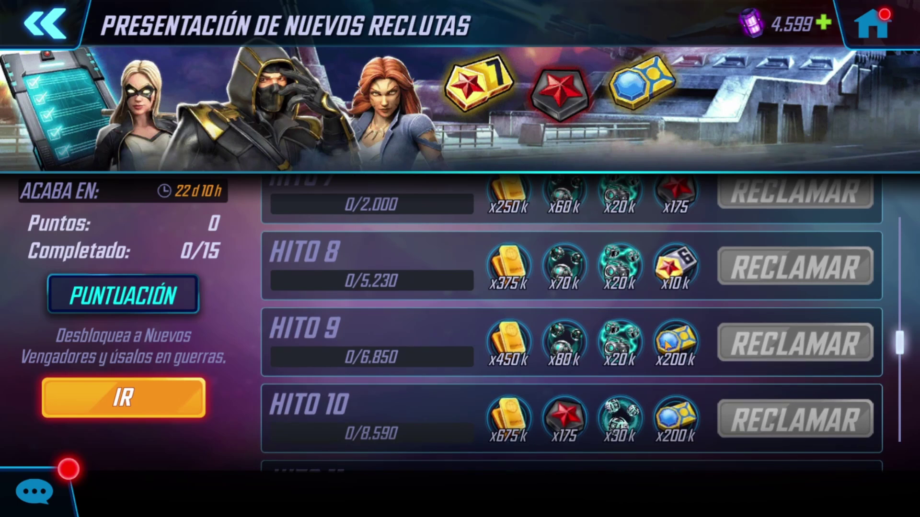
- Read through the event's scoring rules for war battles, rank-ups and unlocks, and close them
{"action": "left_click", "coordinate": [197, 303]}
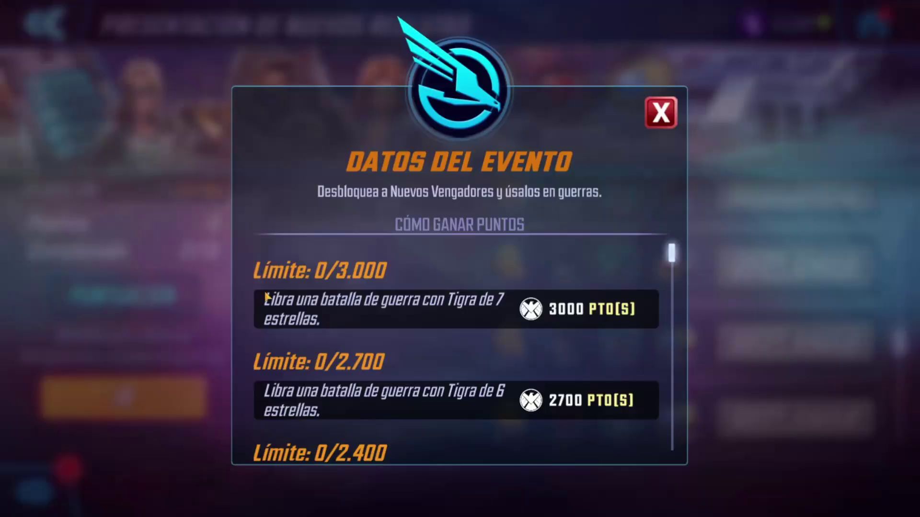
{"action": "scroll", "coordinate": [504, 308], "scroll_direction": "down", "scroll_amount": 10}
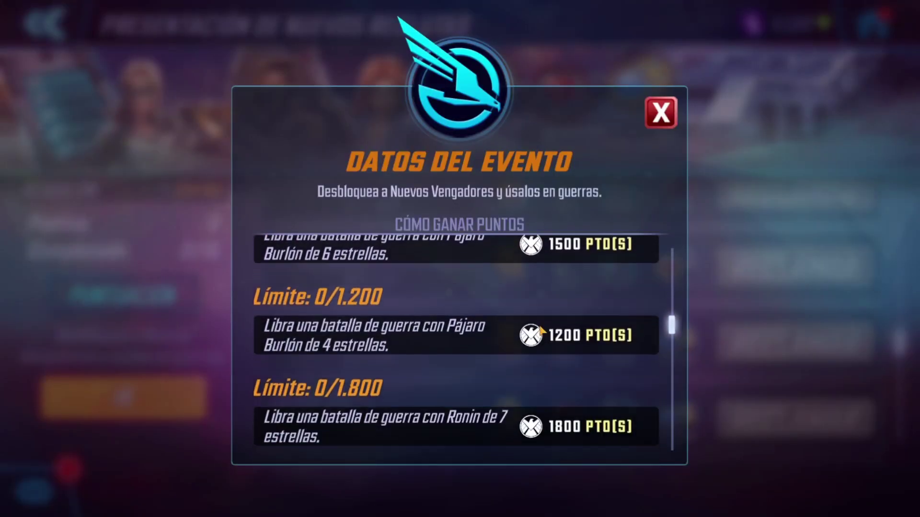
{"action": "scroll", "coordinate": [522, 364], "scroll_direction": "down", "scroll_amount": 10}
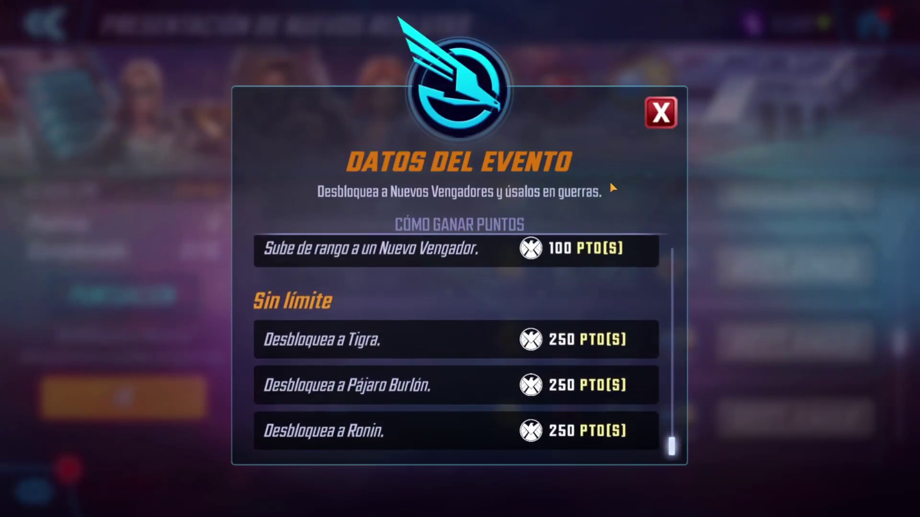
{"action": "scroll", "coordinate": [513, 329], "scroll_direction": "up", "scroll_amount": 10}
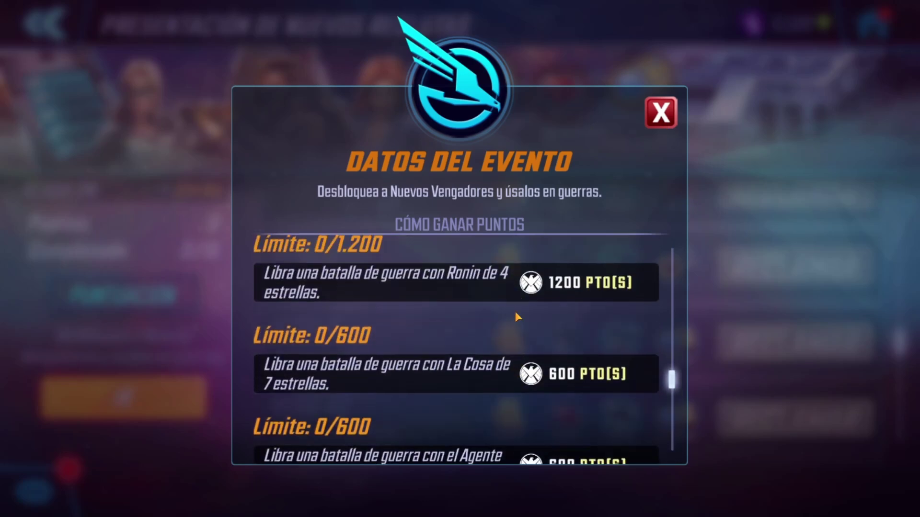
{"action": "left_click", "coordinate": [660, 112]}
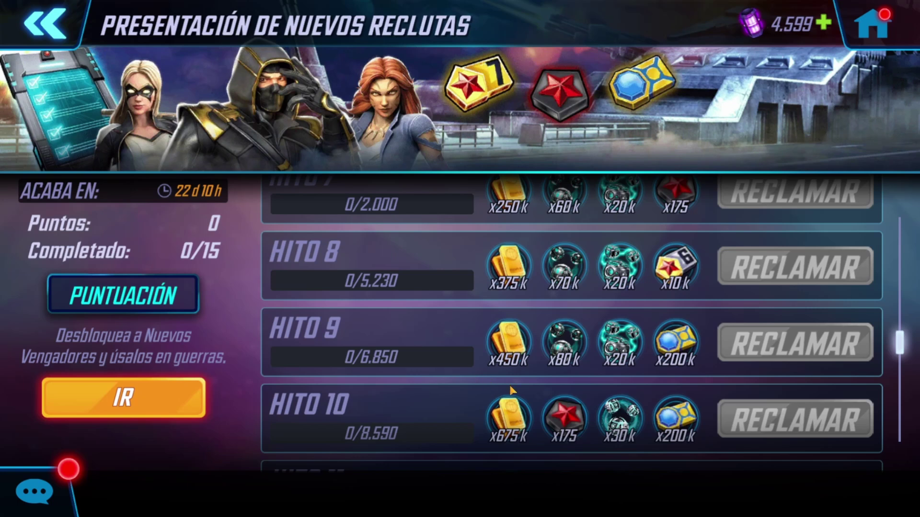
- Look over the event's milestones up to HITO 15 and return to those around HITO 10
{"action": "left_click_drag", "start_coordinate": [512, 390], "coordinate": [593, 211]}
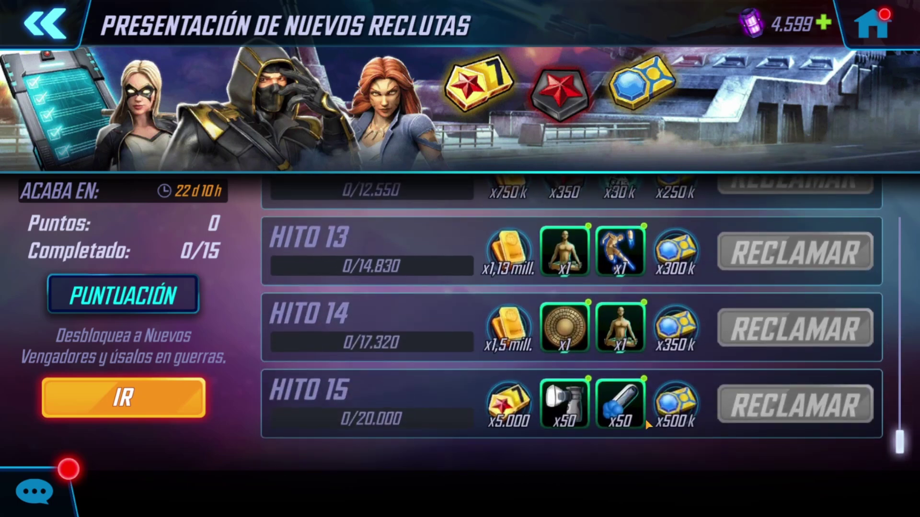
{"action": "left_click_drag", "start_coordinate": [592, 309], "coordinate": [560, 460]}
{"action": "left_click_drag", "start_coordinate": [562, 316], "coordinate": [573, 376]}
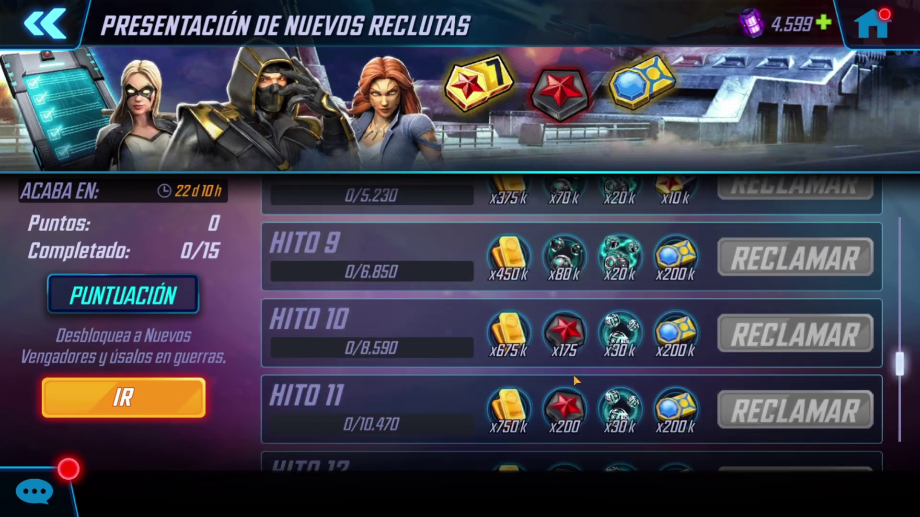